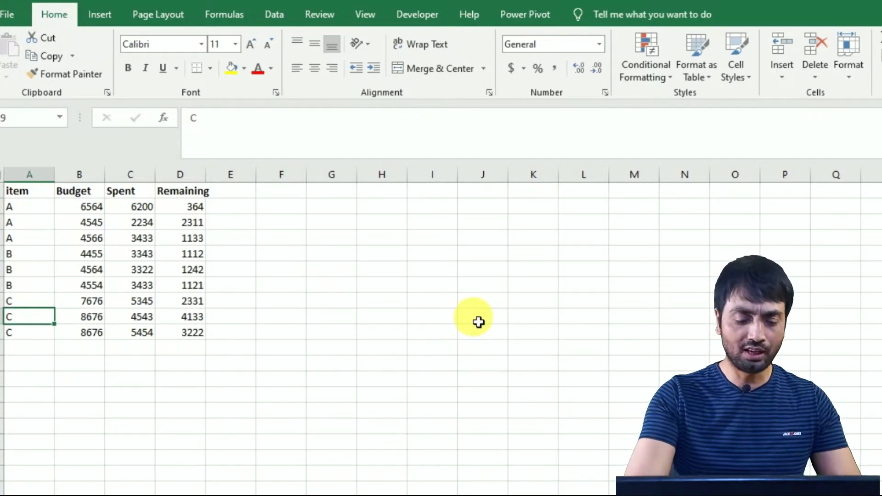
- Bring up the Go To Special options with Ctrl+G, then dismiss them
{"action": "key", "text": "ctrl+g"}
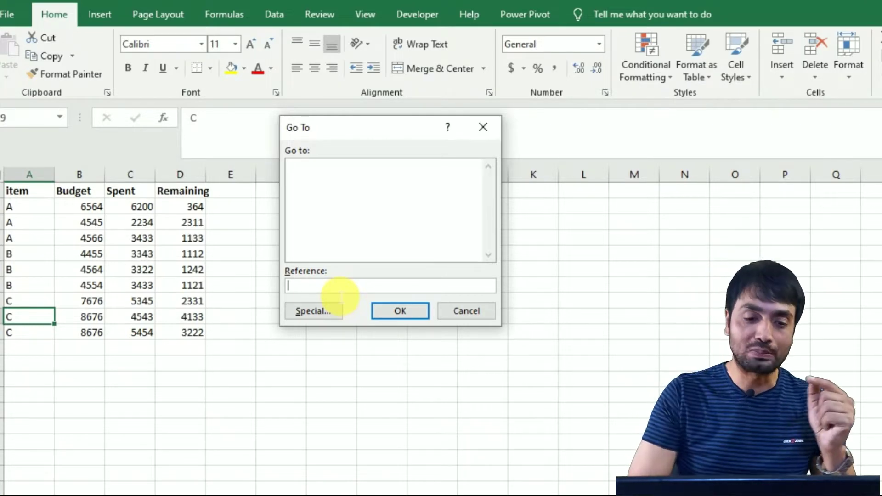
{"action": "left_click", "coordinate": [301, 311]}
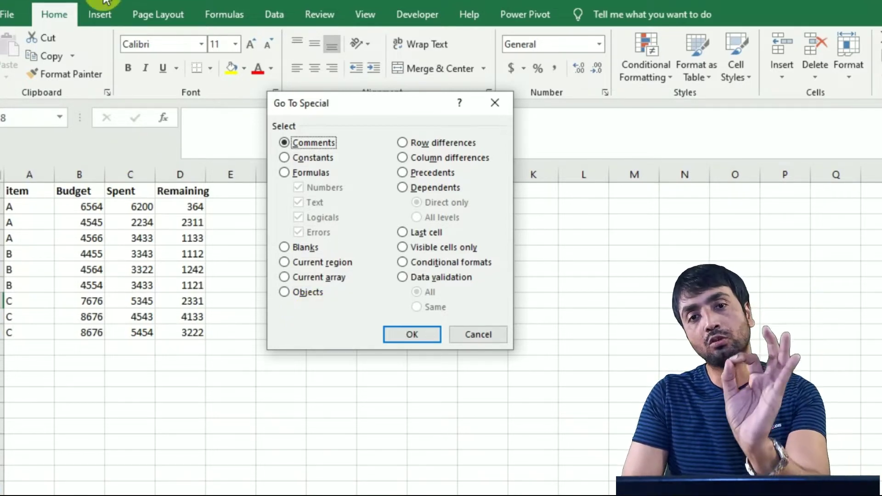
{"action": "key", "text": "Escape"}
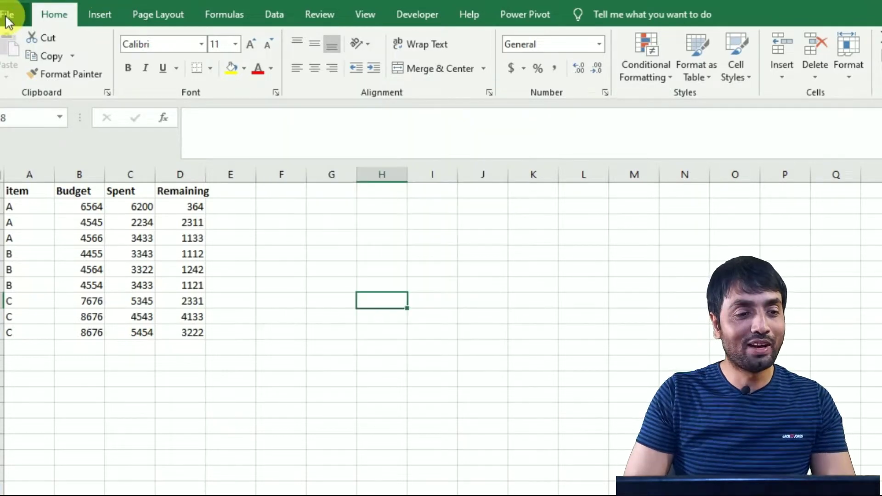
- Add Go To Special from All Commands to the Quick Access Toolbar and launch it from there
{"action": "left_click", "coordinate": [7, 14]}
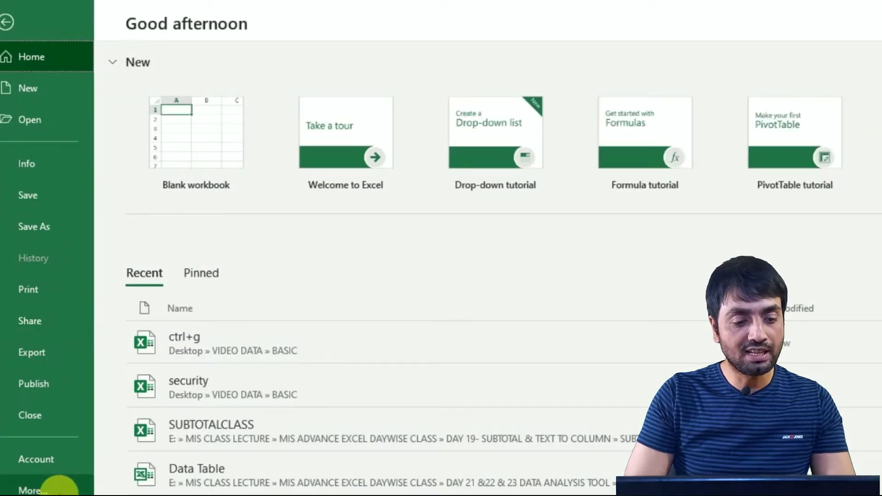
{"action": "left_click", "coordinate": [59, 487]}
{"action": "left_click", "coordinate": [142, 494]}
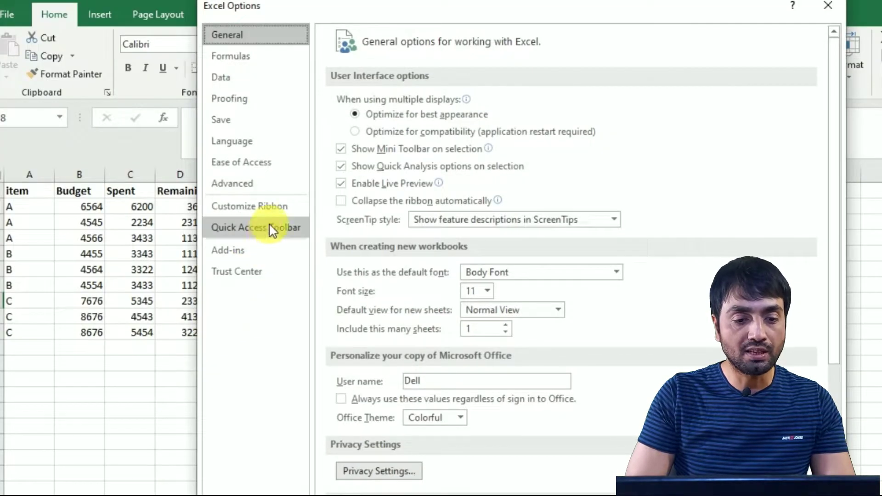
{"action": "left_click", "coordinate": [255, 227]}
{"action": "left_click", "coordinate": [409, 84]}
{"action": "left_click", "coordinate": [377, 130]}
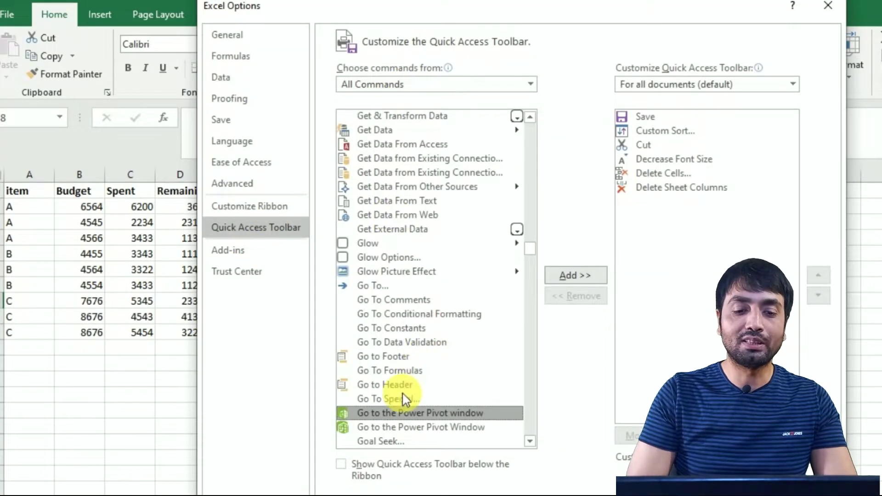
{"action": "left_click", "coordinate": [391, 399]}
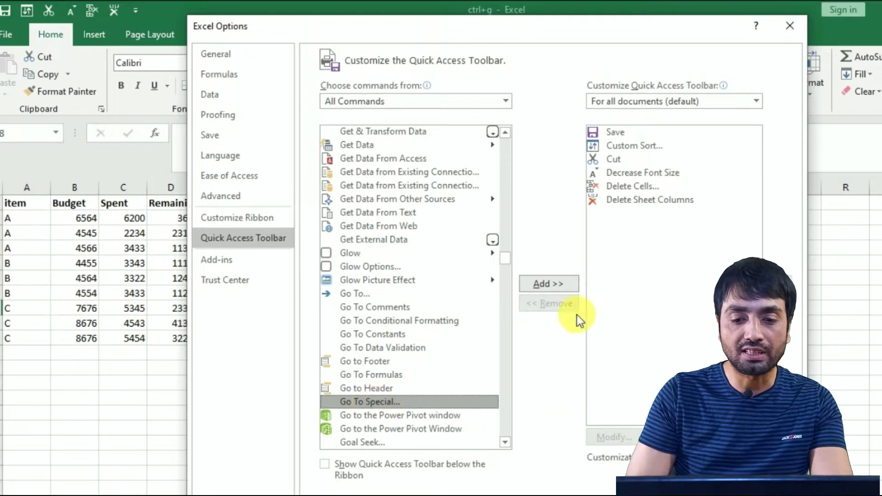
{"action": "left_click", "coordinate": [553, 283]}
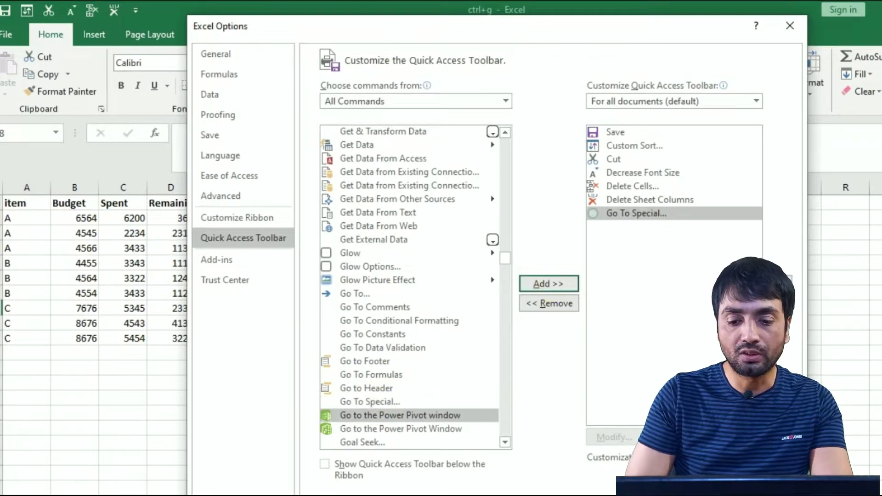
{"action": "key", "text": "Return"}
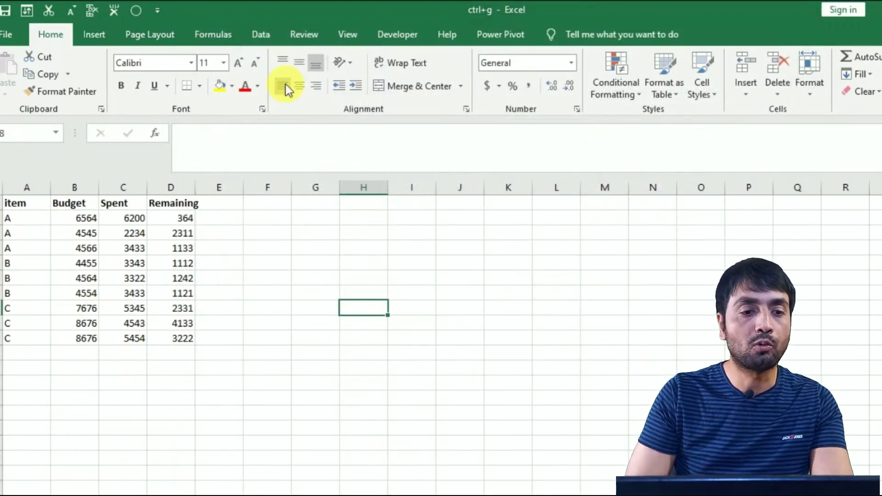
{"action": "left_click", "coordinate": [137, 11]}
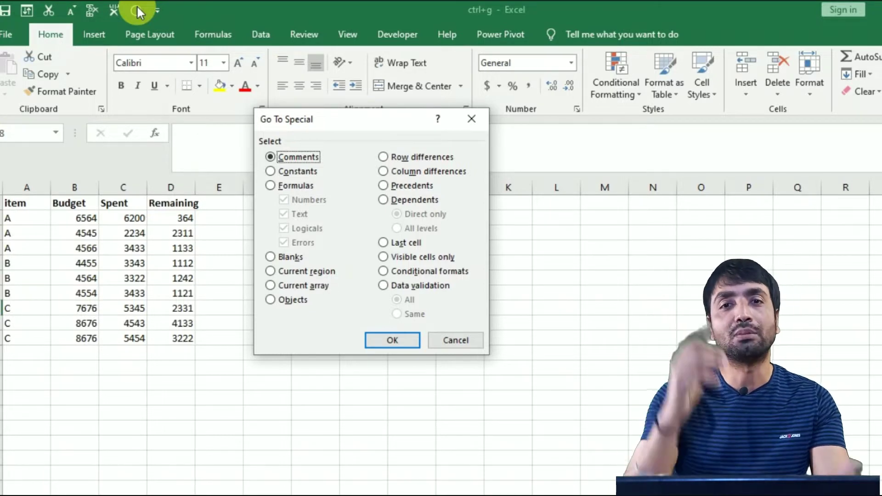
- Open Go To Special via the toolbar, Ctrl+G, then Home > Find & Select
{"action": "key", "text": "Escape"}
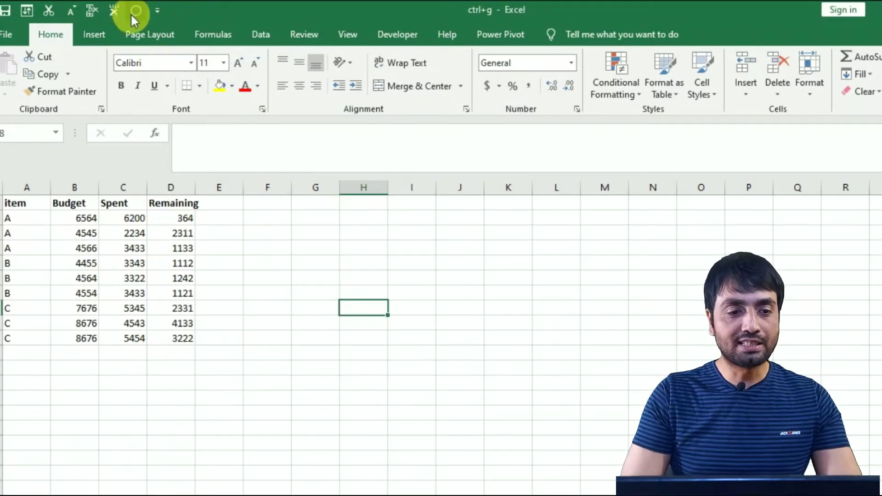
{"action": "left_click", "coordinate": [132, 12]}
{"action": "key", "text": "Escape"}
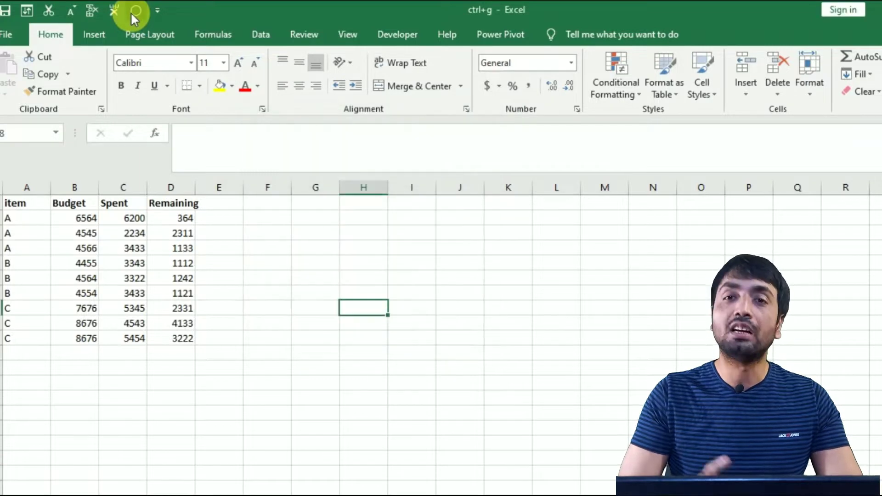
{"action": "key", "text": "ctrl+g"}
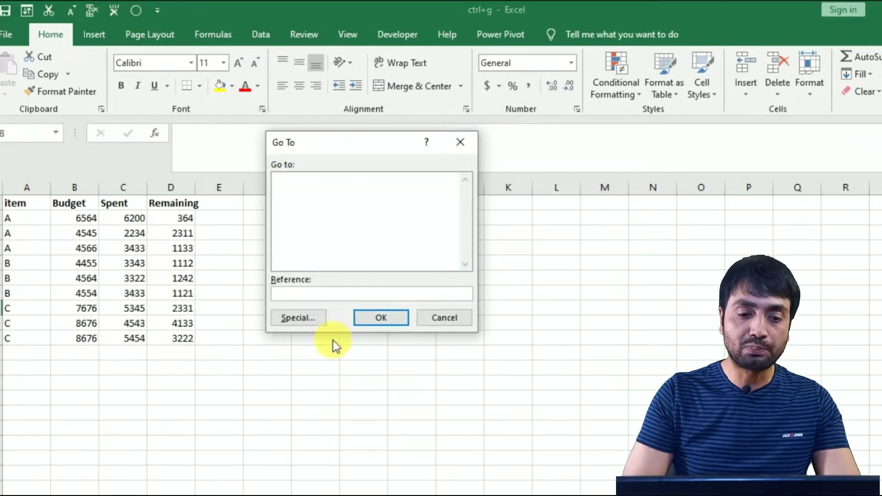
{"action": "key", "text": "Escape"}
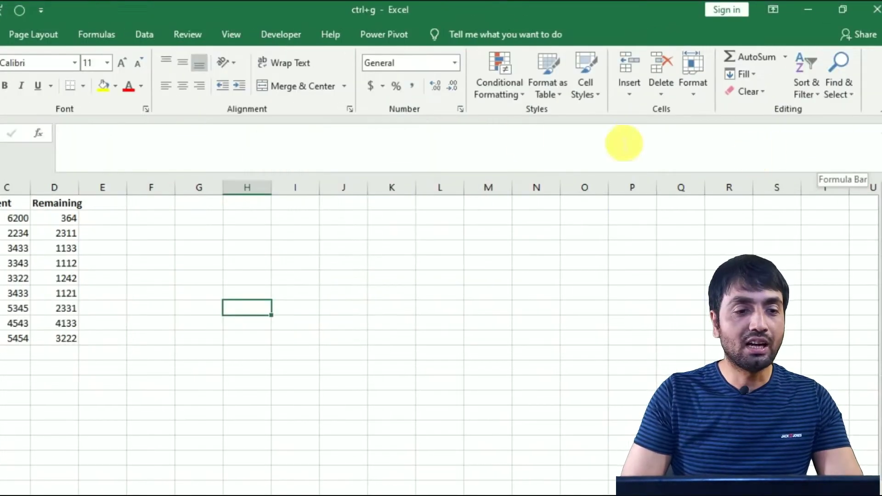
{"action": "left_click", "coordinate": [850, 99]}
{"action": "left_click", "coordinate": [810, 173]}
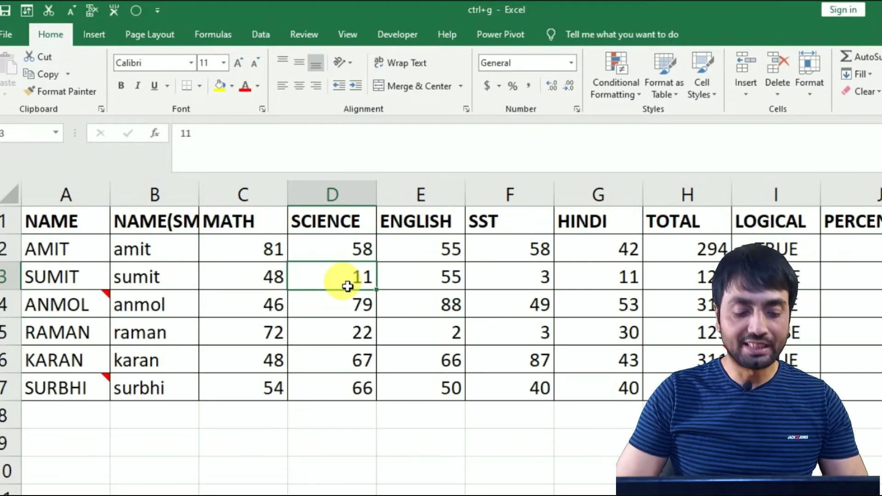
- Select the commented cells ANMOL, SURBHI and 311 with Go To Special Comments, and fill them yellow
{"action": "key", "text": "ctrl+g"}
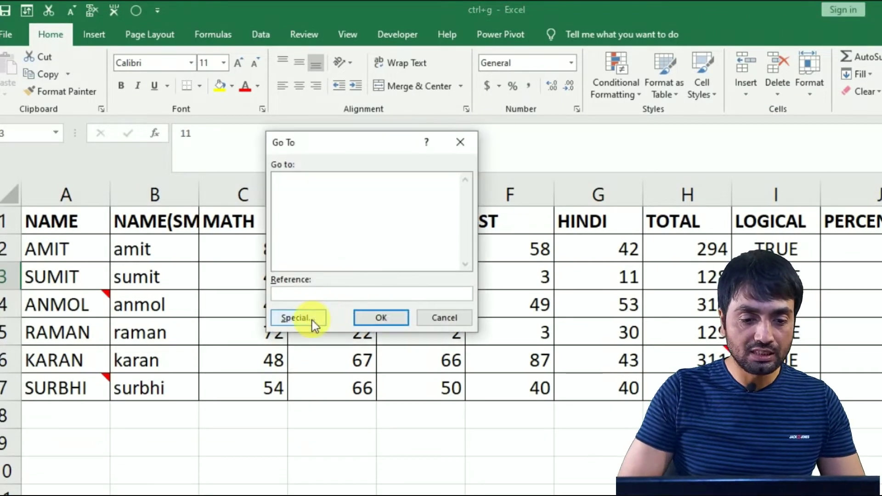
{"action": "left_click", "coordinate": [307, 317]}
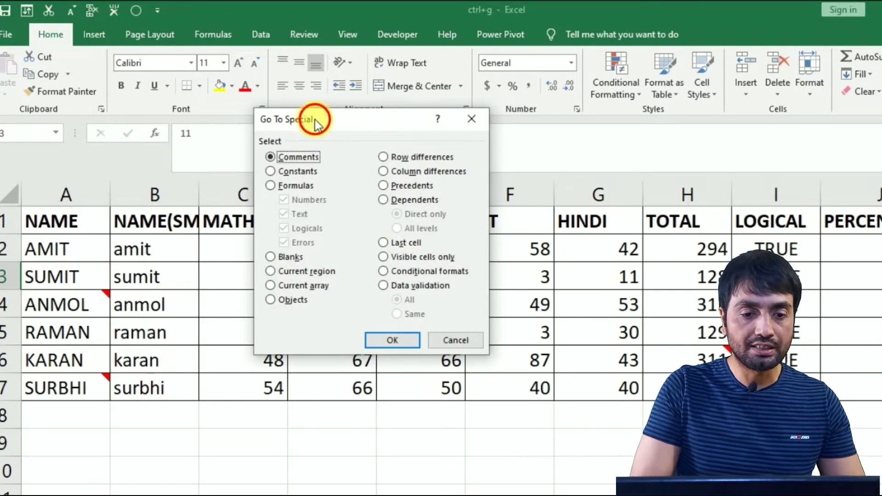
{"action": "left_click_drag", "start_coordinate": [312, 123], "coordinate": [446, 146]}
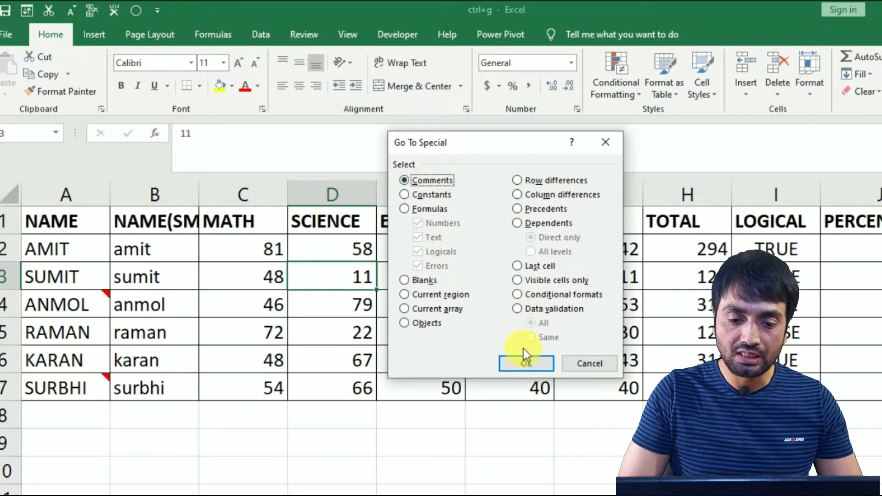
{"action": "left_click", "coordinate": [524, 361]}
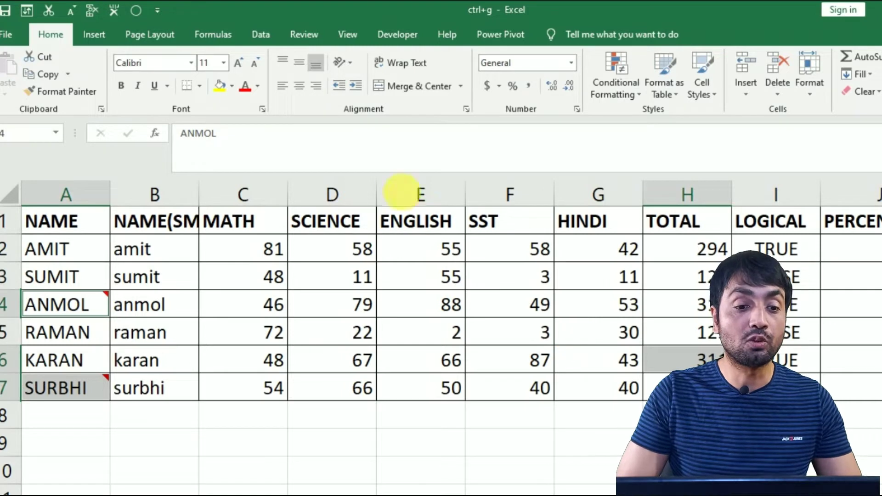
{"action": "left_click", "coordinate": [221, 87]}
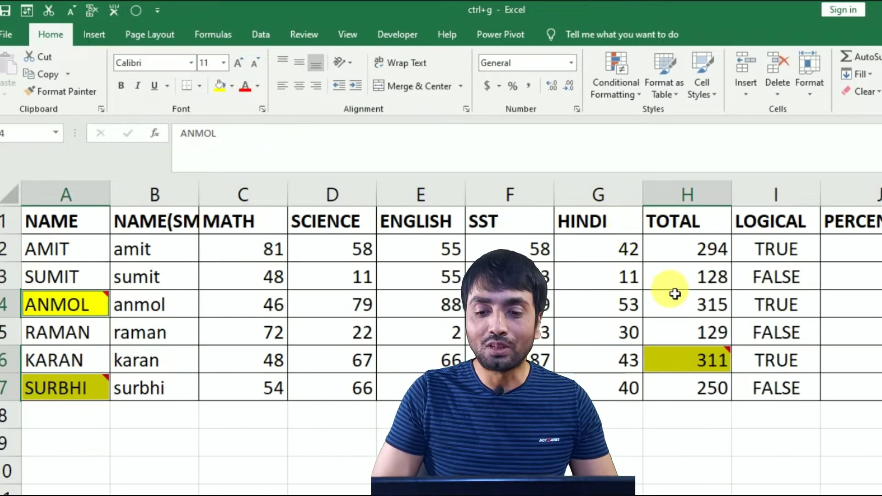
- Delete the comments from the three yellow cells, then reopen Go To Special with Constants chosen
{"action": "right_click", "coordinate": [714, 358]}
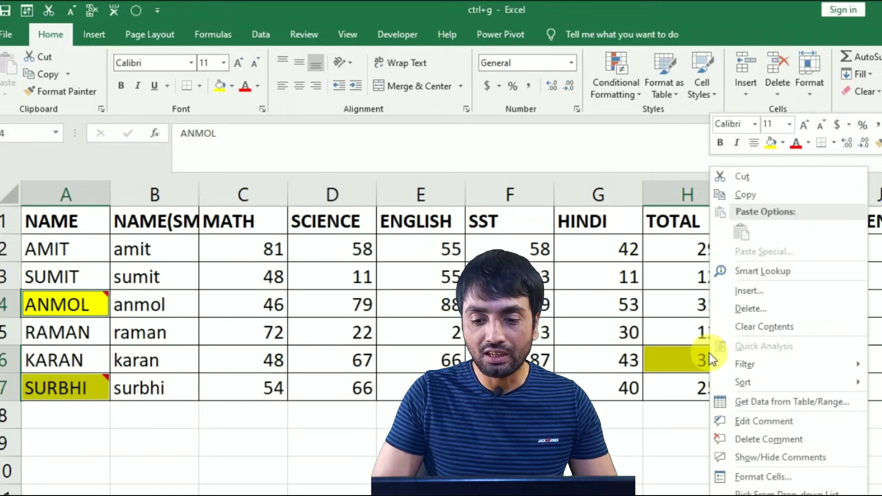
{"action": "left_click", "coordinate": [747, 439]}
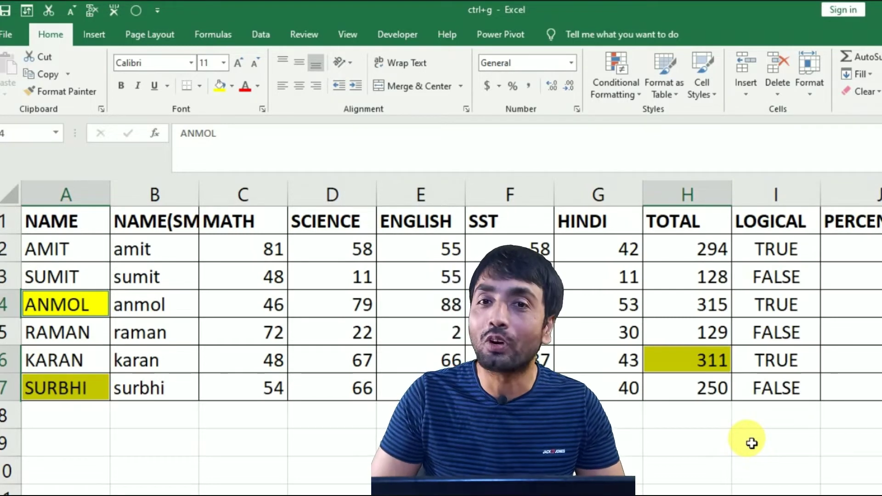
{"action": "left_click", "coordinate": [373, 331]}
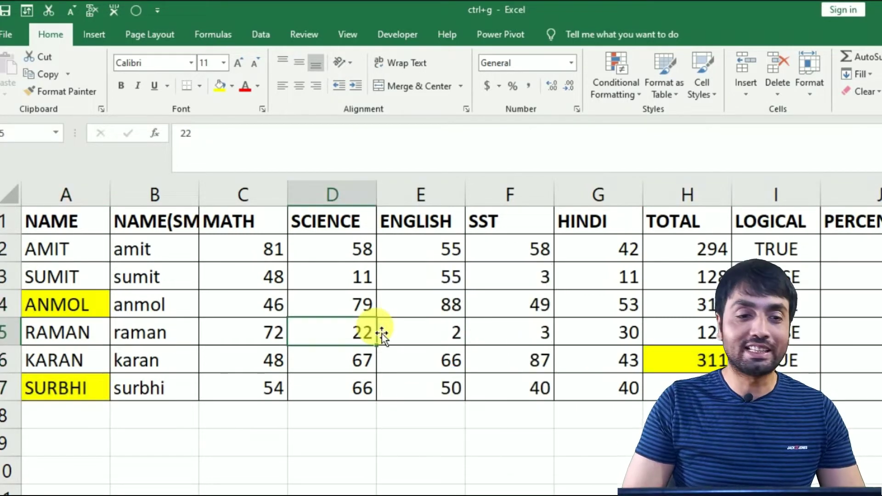
{"action": "left_click", "coordinate": [137, 8]}
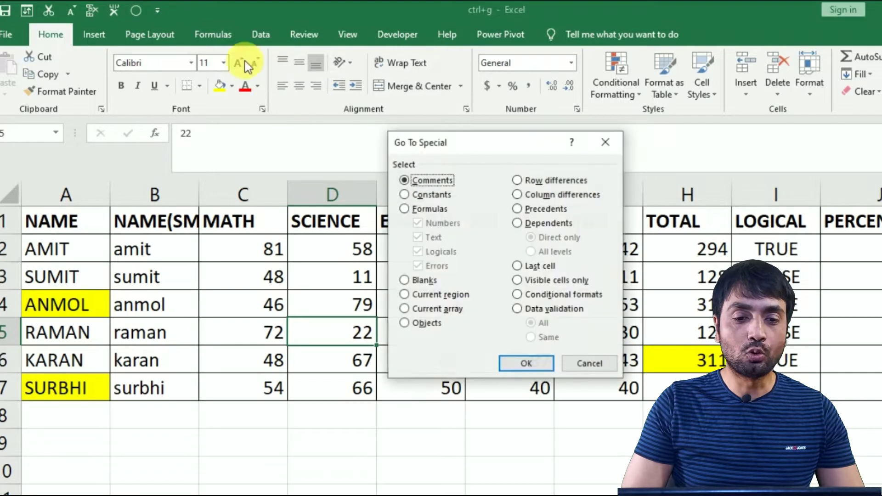
{"action": "left_click", "coordinate": [435, 197]}
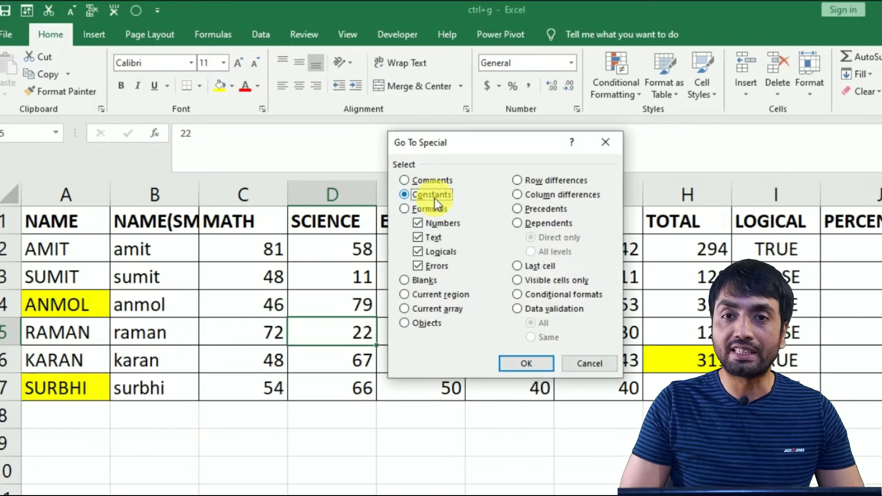
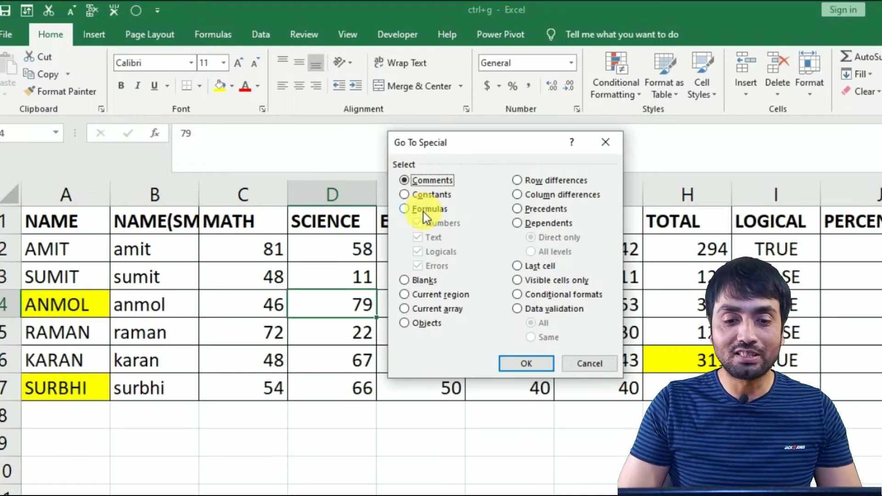
- Select all formula cells that return numbers using Go To Special's Formulas option
{"action": "left_click", "coordinate": [423, 210]}
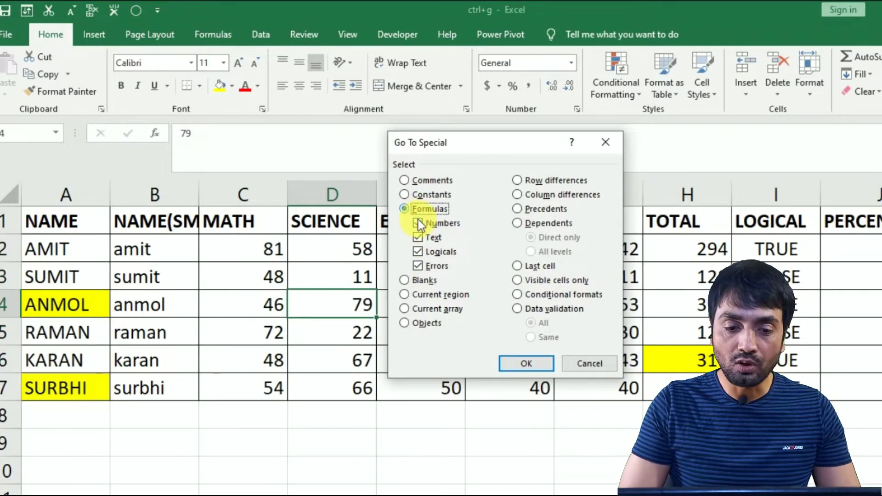
{"action": "left_click", "coordinate": [418, 268]}
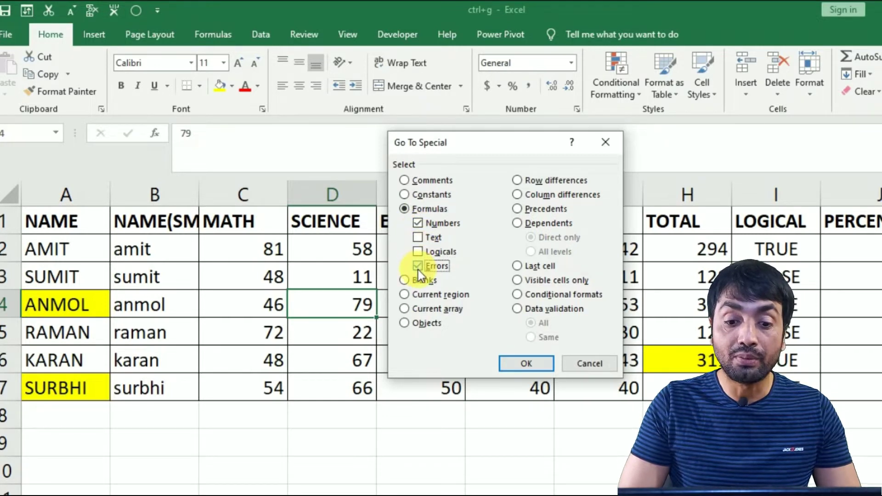
{"action": "left_click", "coordinate": [525, 366]}
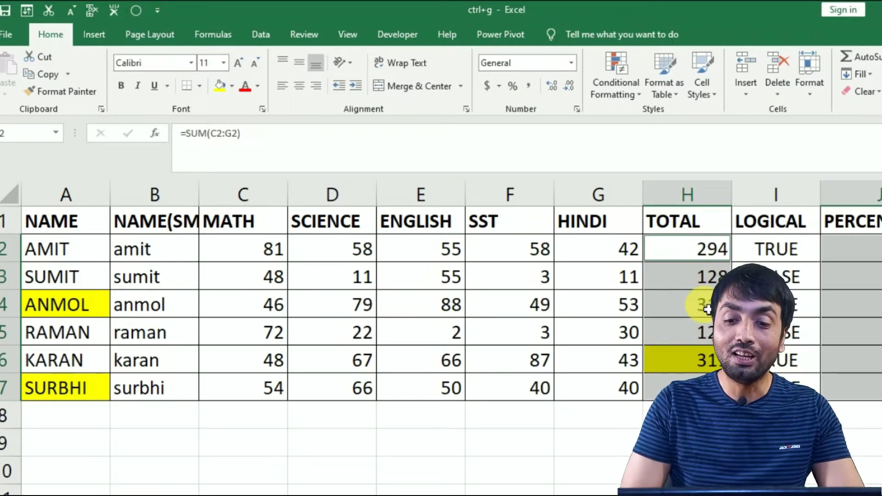
- Check the SUM formulas in the TOTAL column and the division formulas in PERCENTAGE
{"action": "left_click", "coordinate": [705, 257]}
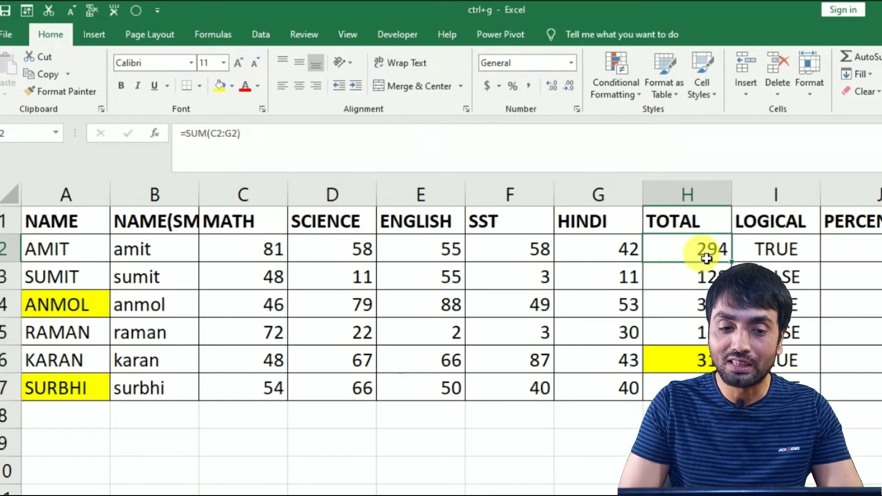
{"action": "key", "text": "Down"}
{"action": "key", "text": "Down"}
{"action": "key", "text": "Down"}
{"action": "key", "text": "Down"}
{"action": "key", "text": "Down"}
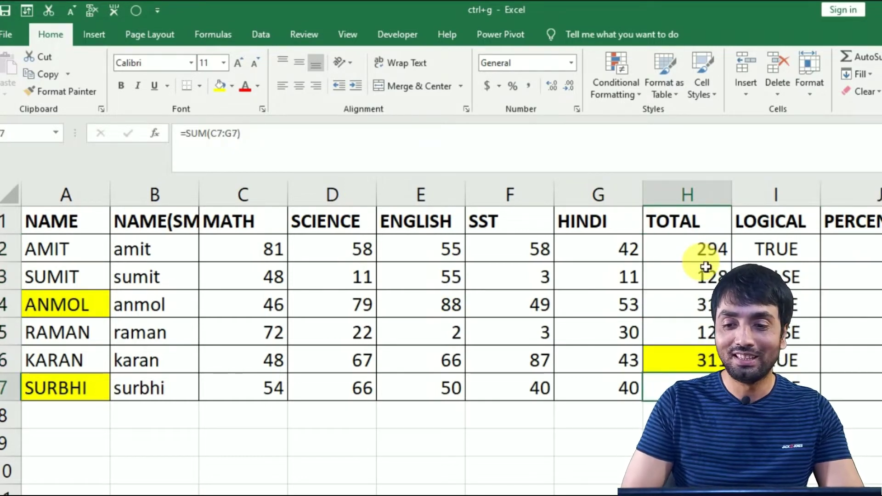
{"action": "left_click", "coordinate": [878, 248]}
{"action": "key", "text": "Down"}
{"action": "key", "text": "Down"}
{"action": "key", "text": "Down"}
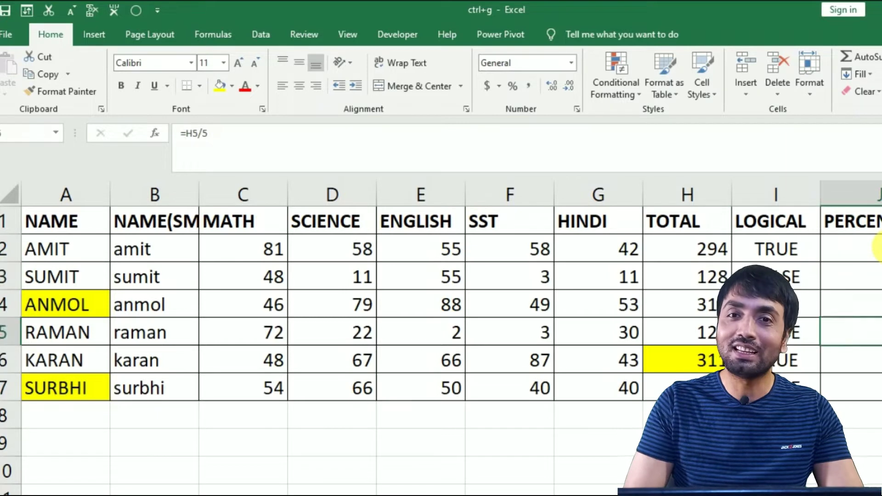
{"action": "key", "text": "Down"}
{"action": "key", "text": "Down"}
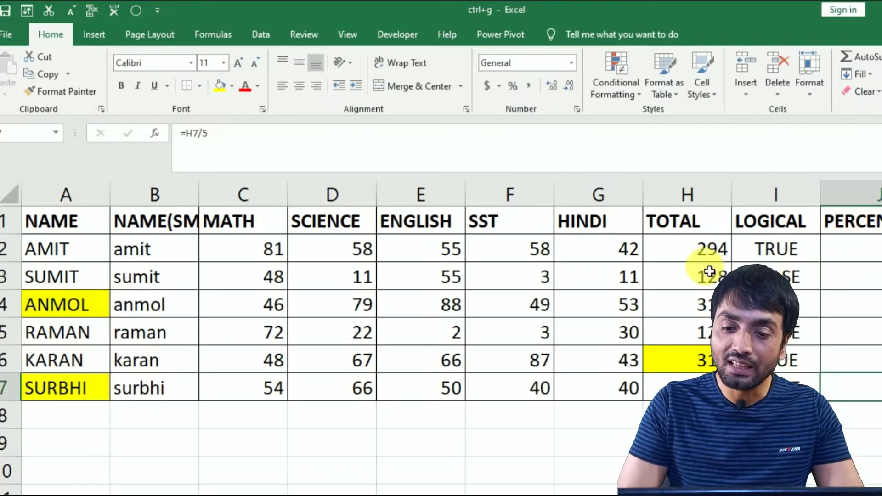
{"action": "left_click", "coordinate": [709, 271]}
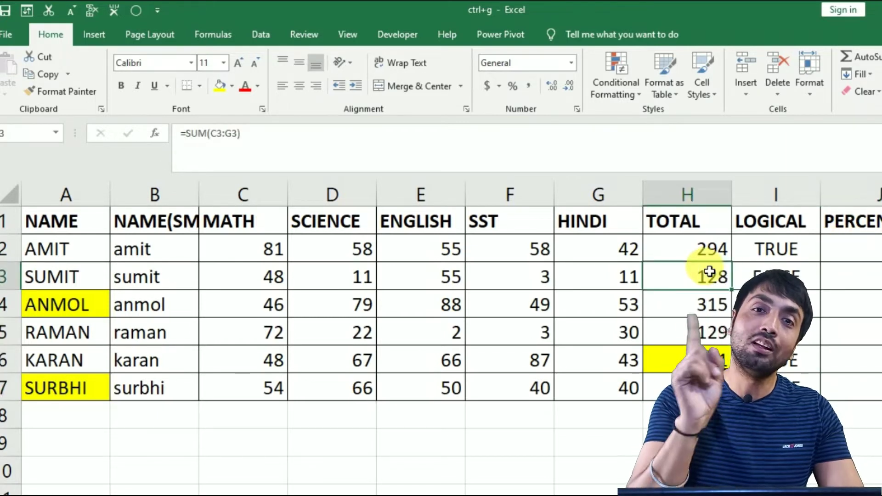
- Select only the formula cells that return text, with Ctrl+G Special
{"action": "key", "text": "ctrl+g"}
{"action": "key", "text": "alt+s"}
{"action": "left_click", "coordinate": [420, 207]}
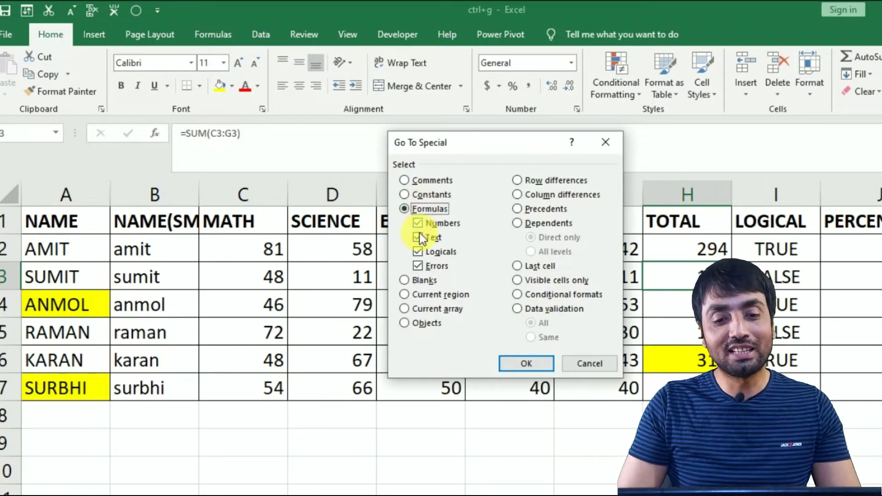
{"action": "left_click", "coordinate": [417, 238]}
{"action": "left_click", "coordinate": [417, 252]}
{"action": "left_click", "coordinate": [417, 265]}
{"action": "left_click", "coordinate": [418, 223]}
{"action": "left_click", "coordinate": [418, 238]}
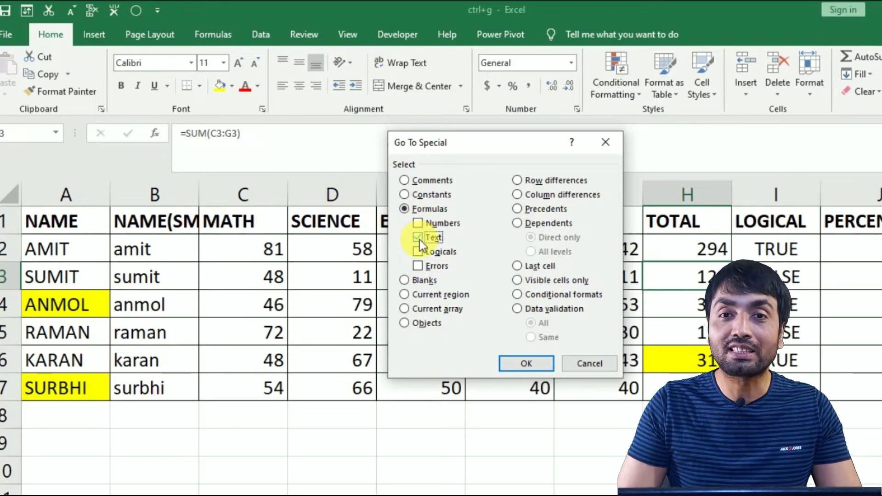
{"action": "left_click", "coordinate": [522, 364]}
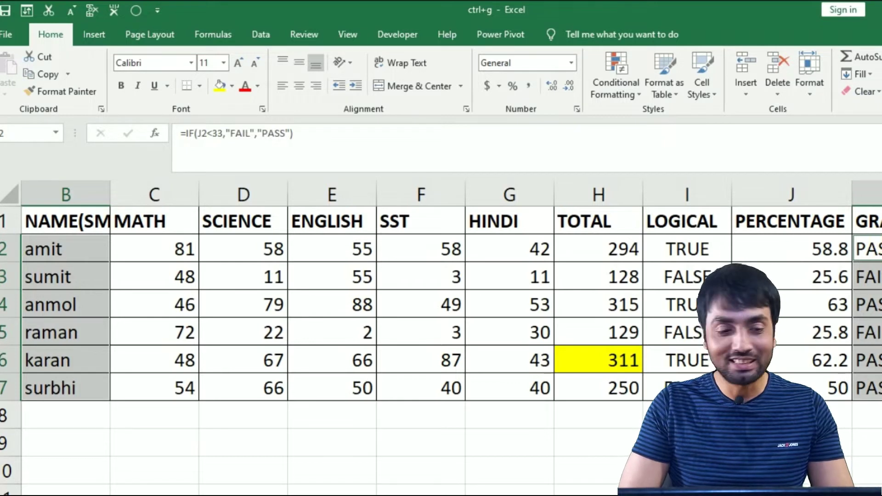
- Inspect B2's =LOWER(A2) formula behind the lowercase name
{"action": "left_click", "coordinate": [67, 261]}
{"action": "key", "text": "Left"}
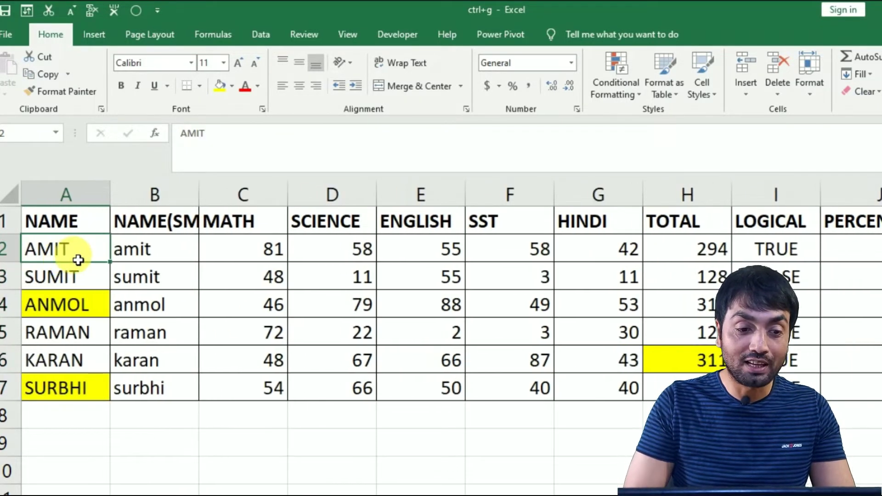
{"action": "left_click", "coordinate": [151, 254]}
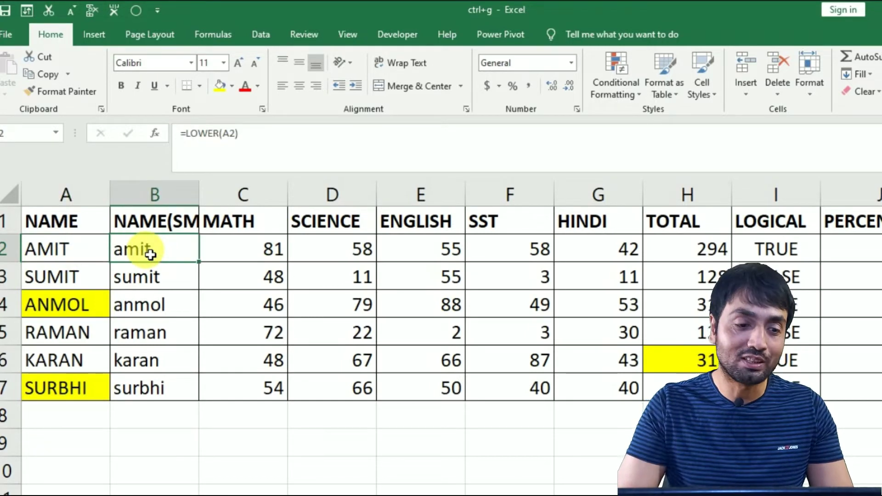
{"action": "double_click", "coordinate": [152, 253]}
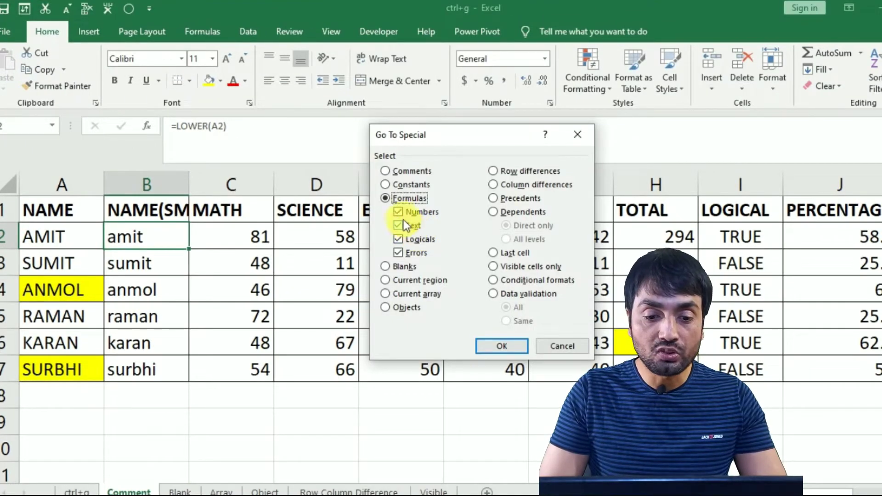
- Select only the formula cells returning logical TRUE/FALSE values
{"action": "left_click", "coordinate": [398, 225]}
{"action": "left_click", "coordinate": [398, 252]}
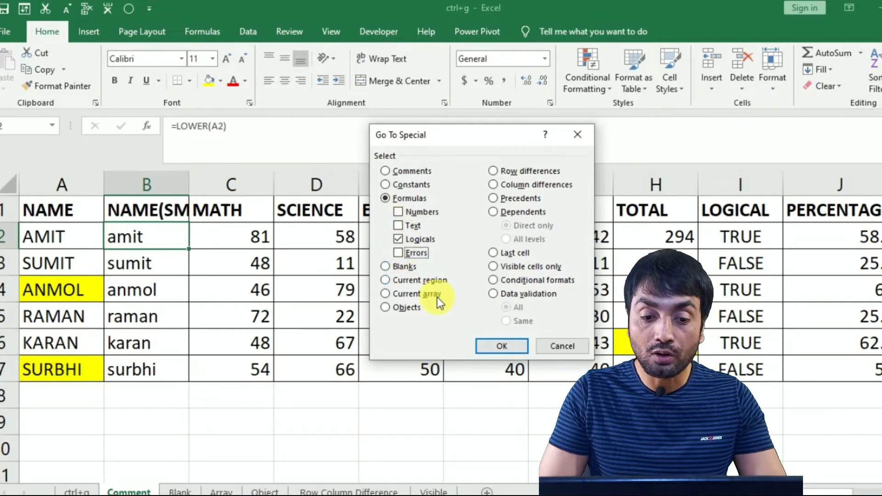
{"action": "left_click", "coordinate": [500, 347]}
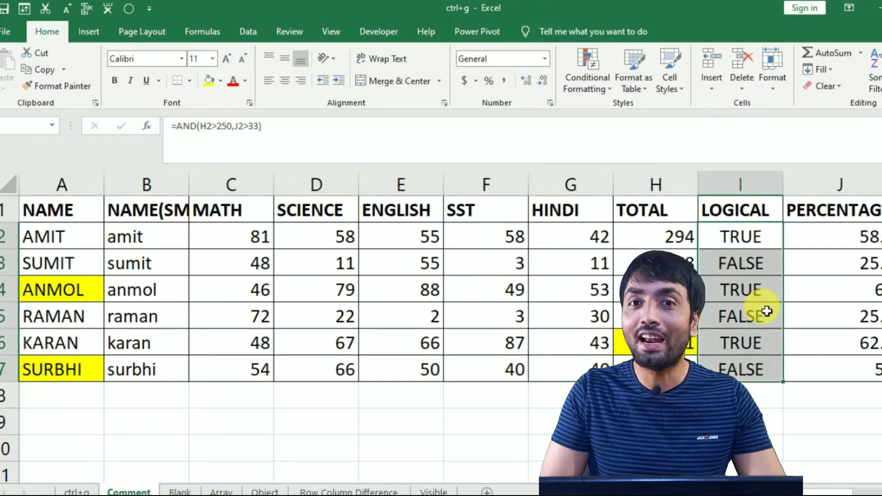
- Inspect the =AND(H2>250,J2>33) formula in the LOGICAL column without changing it
{"action": "left_click", "coordinate": [763, 290]}
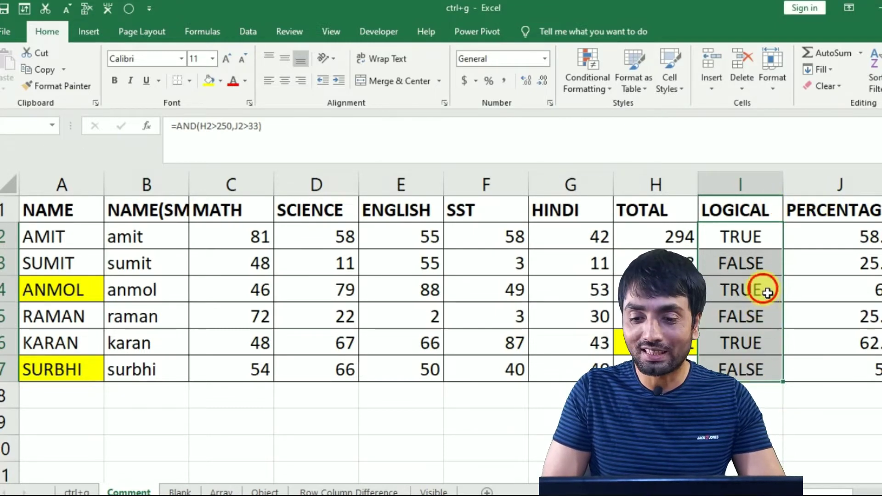
{"action": "double_click", "coordinate": [755, 245]}
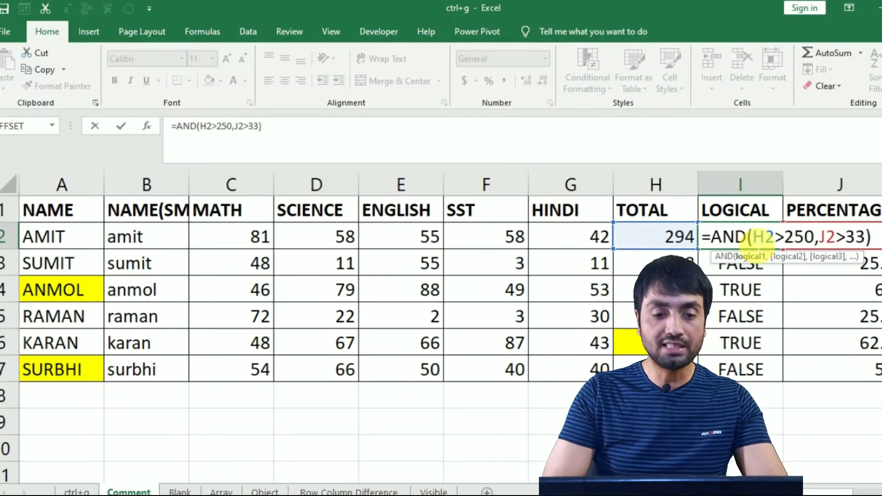
{"action": "left_click", "coordinate": [356, 274]}
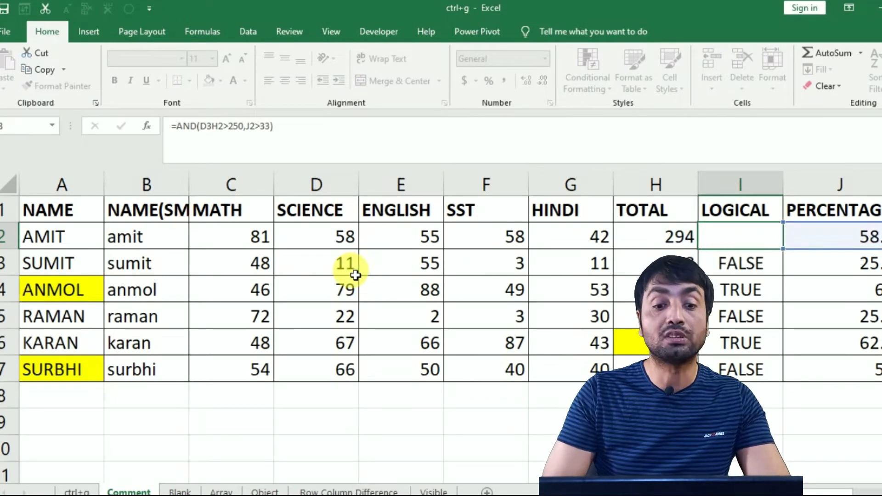
- Enter =NA() in D3 and =1/0 in D6 to produce #N/A and #DIV/0! errors
{"action": "key", "text": "Escape"}
{"action": "left_click", "coordinate": [344, 264]}
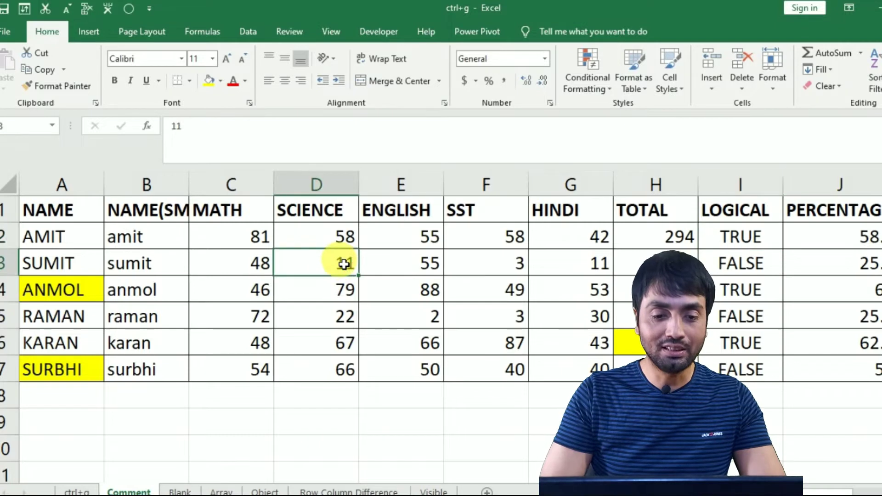
{"action": "type", "text": "=na)"}
{"action": "key", "text": "Return"}
{"action": "key", "text": "Down"}
{"action": "key", "text": "Down"}
{"action": "key", "text": "Down"}
{"action": "key", "text": "Down"}
{"action": "key", "text": "Up"}
{"action": "key", "text": "Up"}
{"action": "type", "text": "=1"}
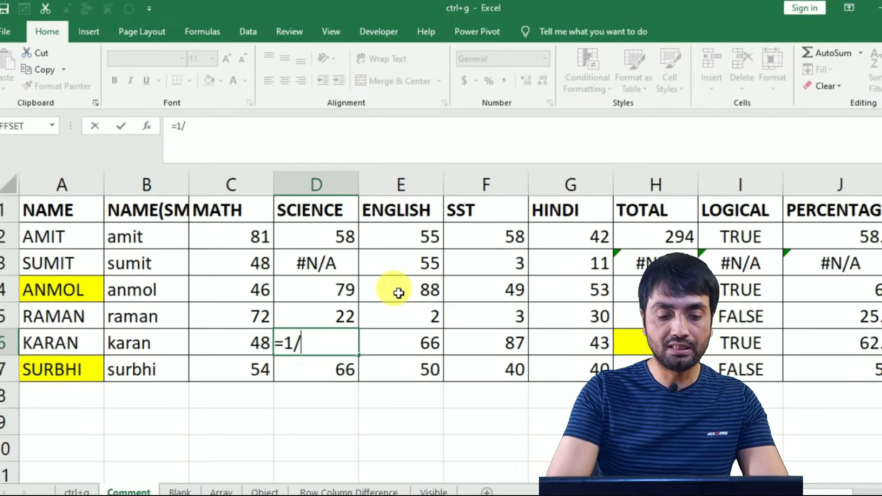
{"action": "key", "text": "Return"}
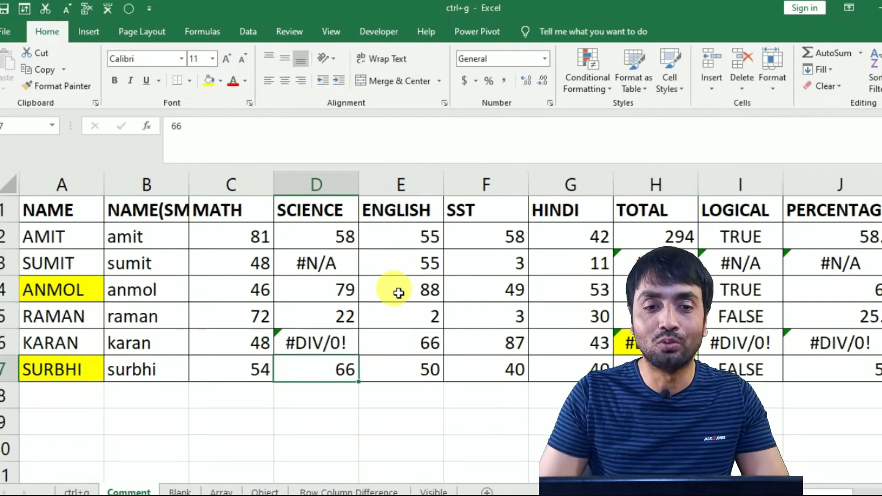
- Select all formula cells returning #N/A and #DIV/0! errors with Go To Special
{"action": "left_click", "coordinate": [127, 10]}
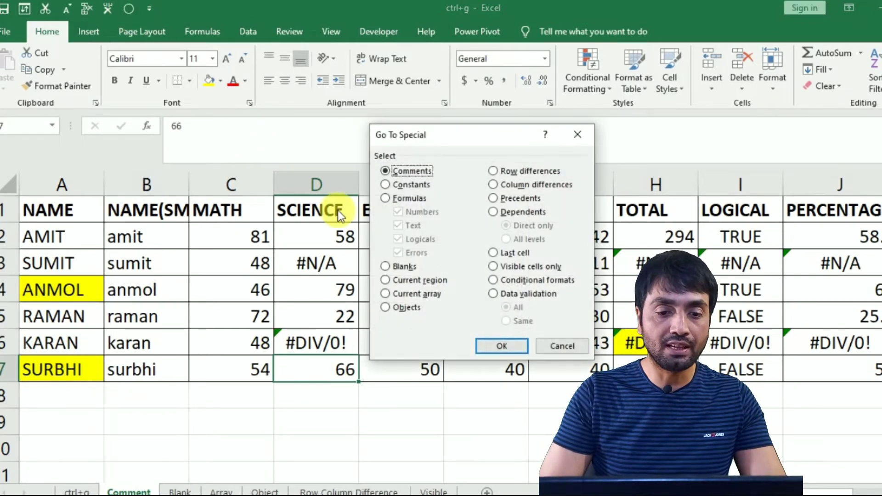
{"action": "left_click", "coordinate": [401, 195]}
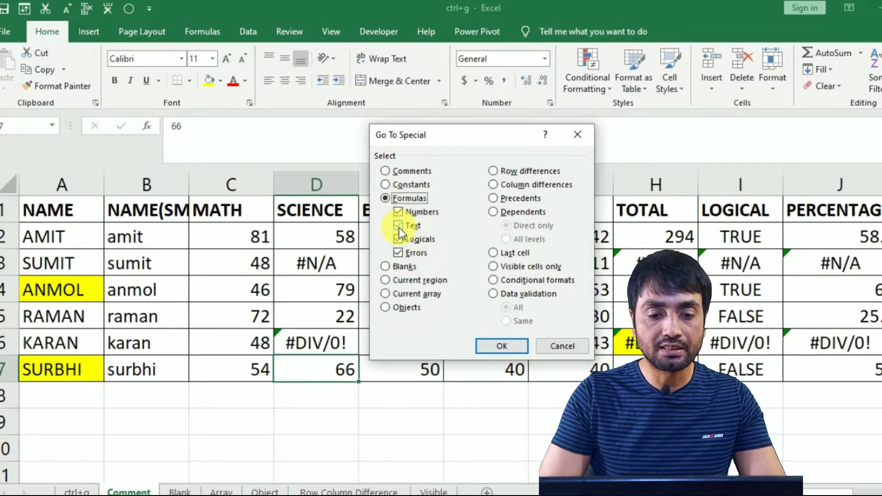
{"action": "key", "text": "Return"}
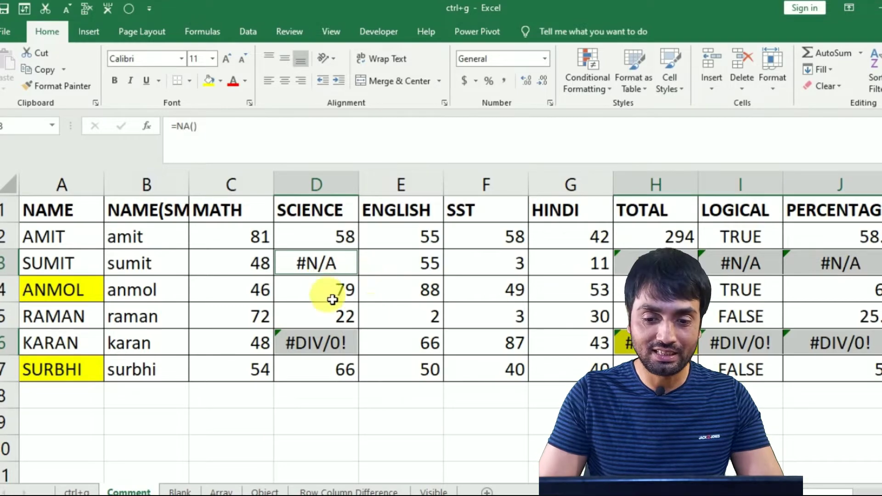
{"action": "key", "text": "ctrl+g"}
{"action": "key", "text": "alt+s"}
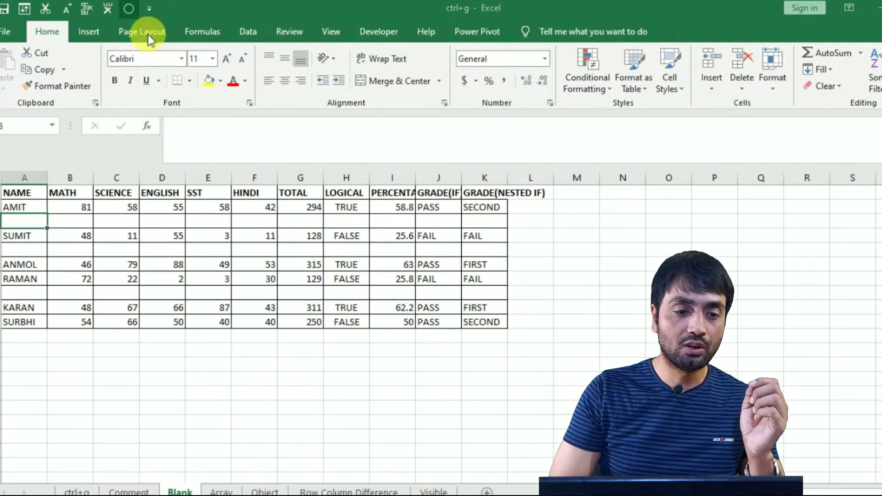
- Select all blank cells in the marks table and fill them yellow
{"action": "key", "text": "ctrl+g"}
{"action": "key", "text": "alt+s"}
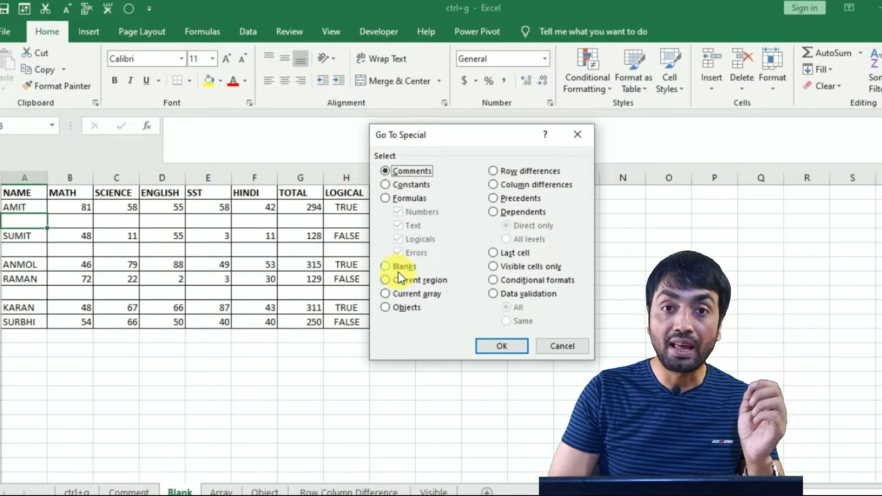
{"action": "left_click", "coordinate": [398, 272]}
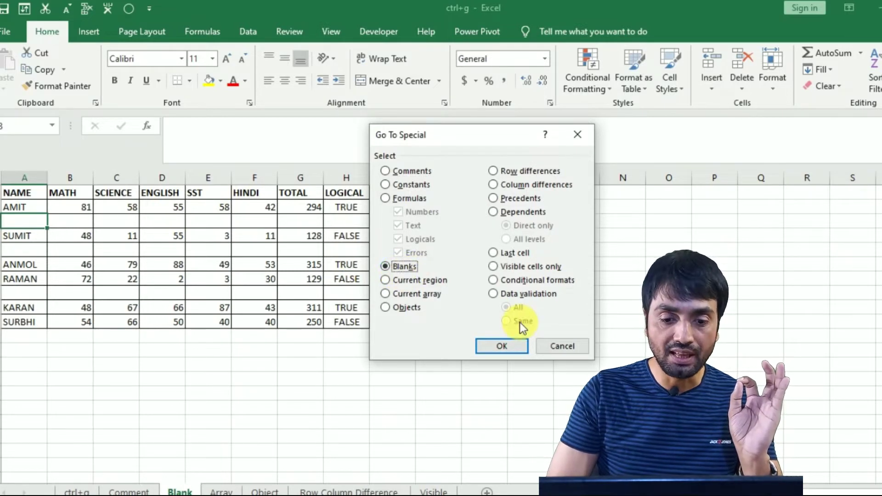
{"action": "left_click", "coordinate": [507, 347]}
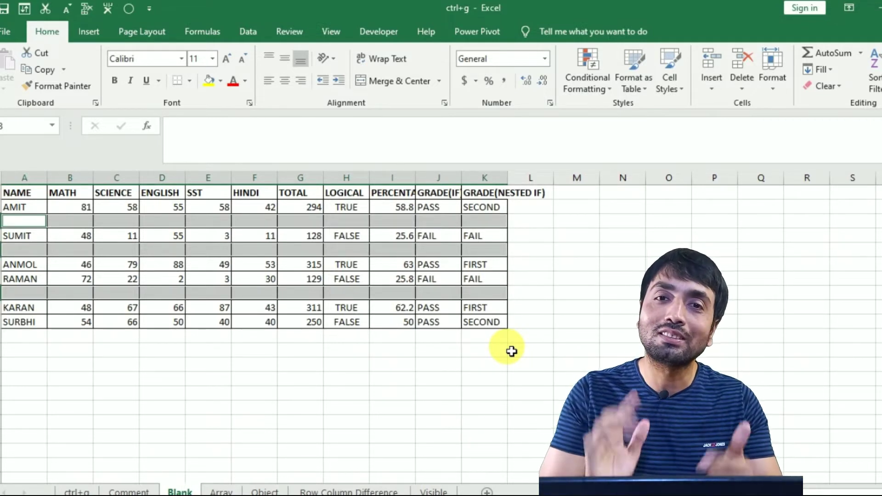
{"action": "left_click", "coordinate": [204, 84]}
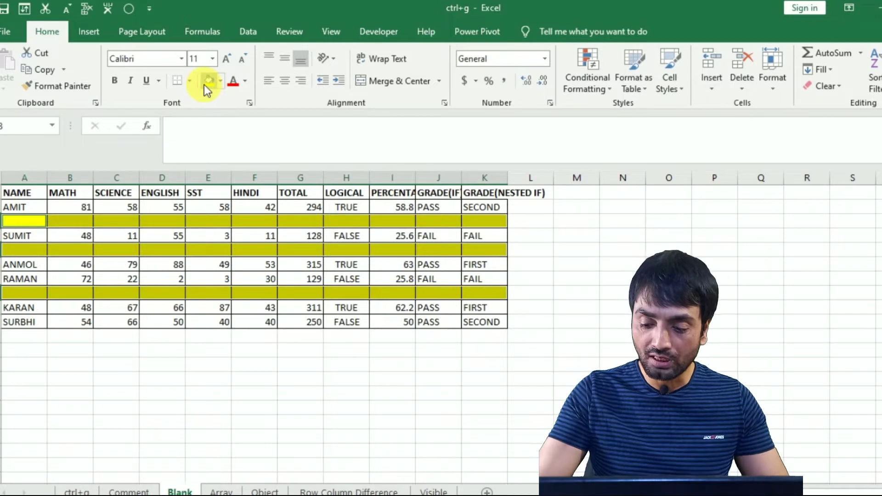
- Delete the blank cells, shifting cells up so the student rows are contiguous
{"action": "key", "text": "ctrl+minus"}
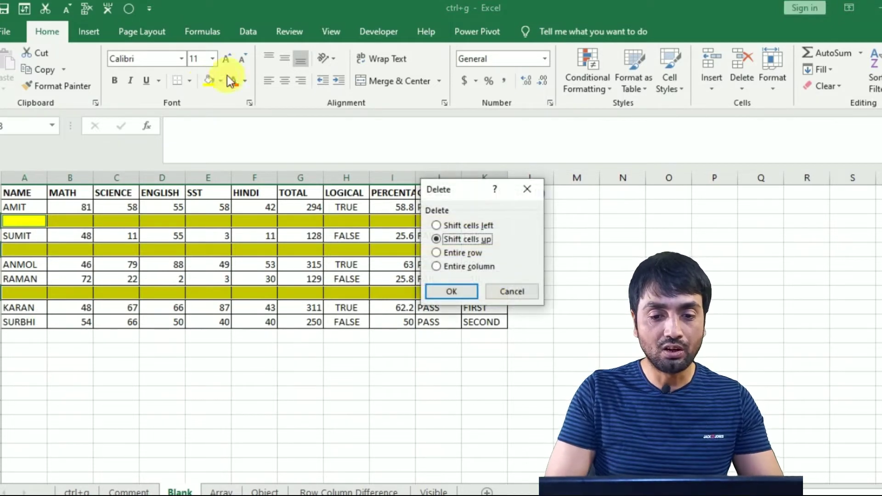
{"action": "left_click", "coordinate": [451, 291]}
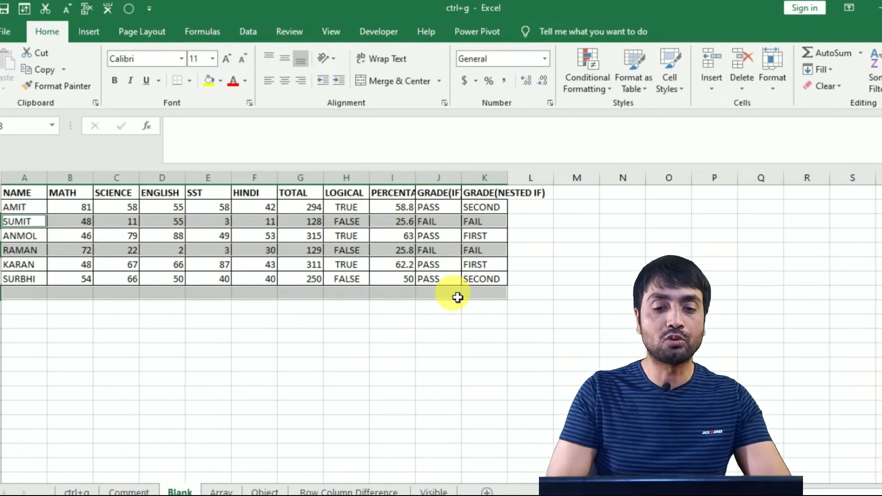
{"action": "left_click", "coordinate": [584, 251]}
- Enter the labels INDIA, AUS and CANADA spaced down column M
{"action": "type", "text": "INDIA"}
{"action": "key", "text": "Return"}
{"action": "key", "text": "Return"}
{"action": "key", "text": "Return"}
{"action": "key", "text": "Return"}
{"action": "key", "text": "Return"}
{"action": "key", "text": "Return"}
{"action": "key", "text": "Return"}
{"action": "type", "text": "AUS"}
{"action": "key", "text": "Return"}
{"action": "key", "text": "Return"}
{"action": "key", "text": "Return"}
{"action": "key", "text": "Return"}
{"action": "key", "text": "Return"}
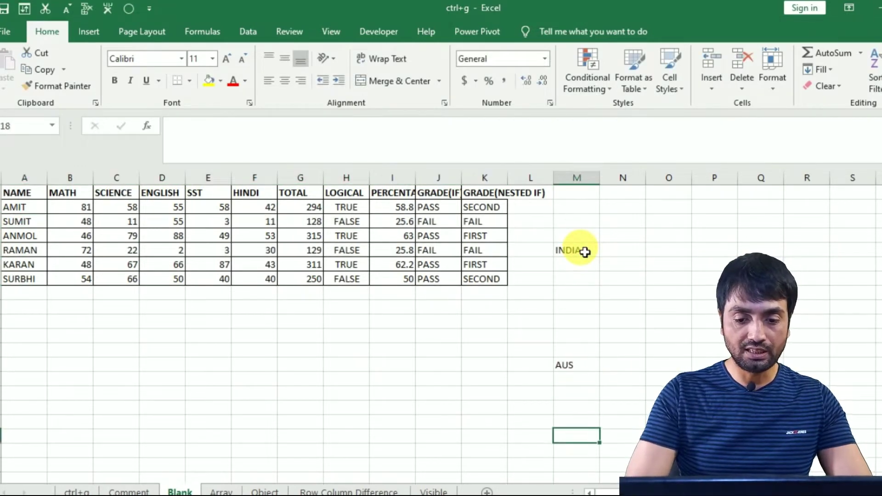
{"action": "key", "text": "Return"}
{"action": "key", "text": "Return"}
{"action": "key", "text": "Return"}
{"action": "type", "text": "CANADA"}
{"action": "key", "text": "Return"}
{"action": "key", "text": "Up"}
{"action": "key", "text": "Up"}
{"action": "key", "text": "Up"}
{"action": "key", "text": "Up"}
{"action": "key", "text": "Up"}
{"action": "key", "text": "Up"}
{"action": "key", "text": "Down"}
{"action": "key", "text": "Down"}
{"action": "key", "text": "Down"}
{"action": "key", "text": "Down"}
{"action": "key", "text": "Down"}
{"action": "key", "text": "Down"}
{"action": "key", "text": "Down"}
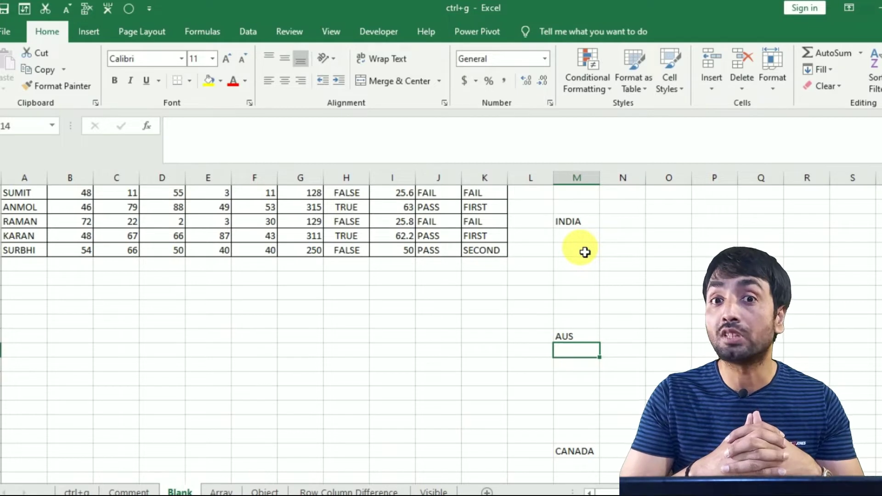
- Select column M from INDIA downward and pick only its blank cells
{"action": "left_click_drag", "start_coordinate": [573, 226], "coordinate": [577, 230]}
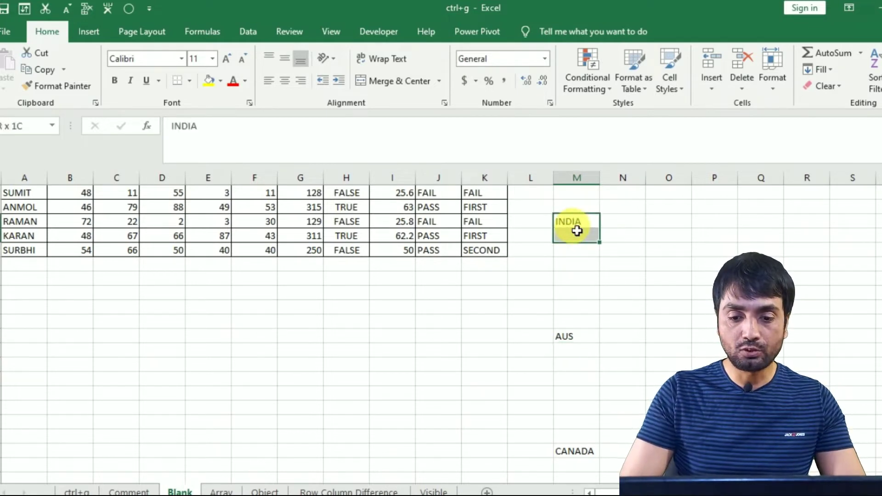
{"action": "key", "text": "shift+Down"}
{"action": "key", "text": "shift+Down"}
{"action": "key", "text": "shift+Down"}
{"action": "key", "text": "shift+Down"}
{"action": "key", "text": "shift+Down"}
{"action": "key", "text": "shift+Down"}
{"action": "key", "text": "shift+Down"}
{"action": "key", "text": "shift+Down"}
{"action": "key", "text": "shift+Down"}
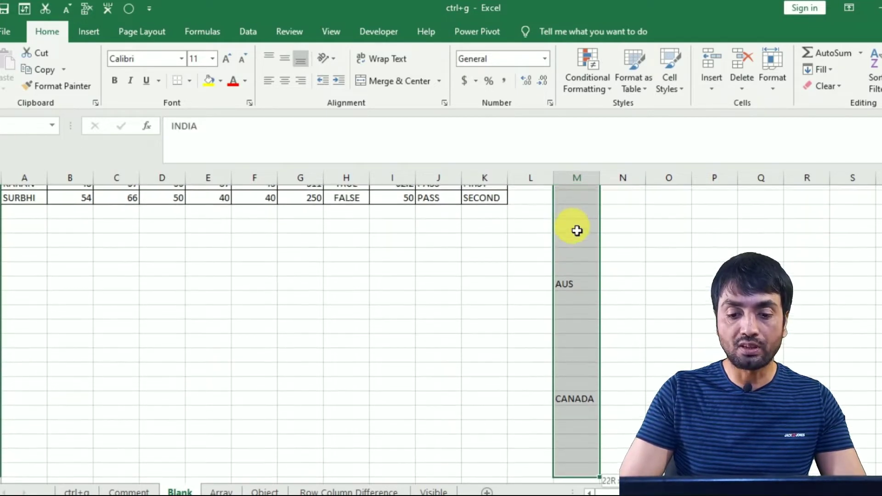
{"action": "key", "text": "shift+Down"}
{"action": "key", "text": "shift+Down"}
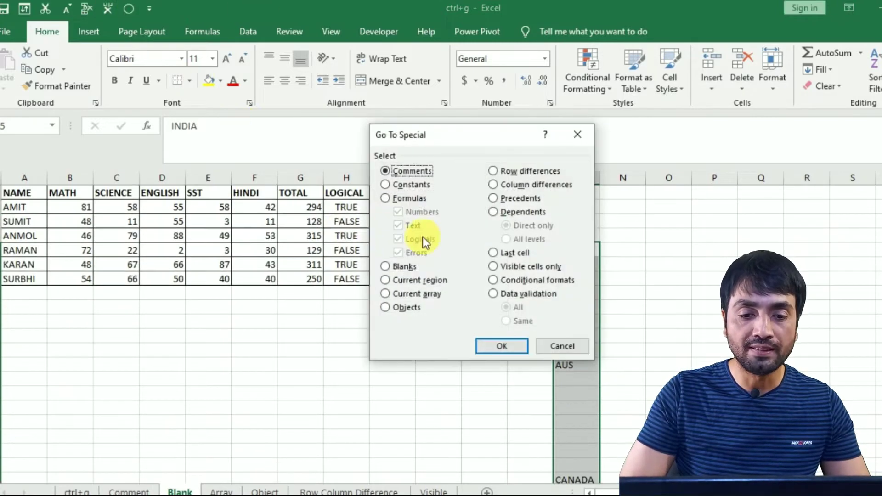
{"action": "left_click", "coordinate": [402, 267]}
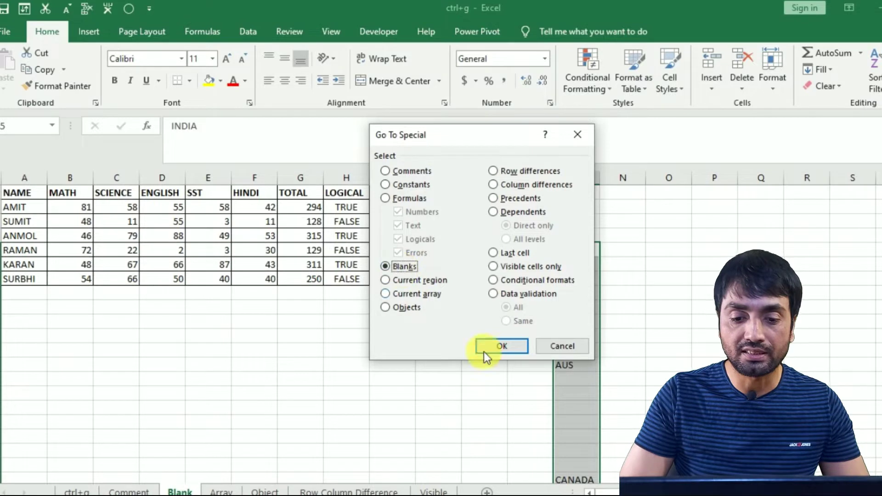
{"action": "left_click", "coordinate": [506, 342]}
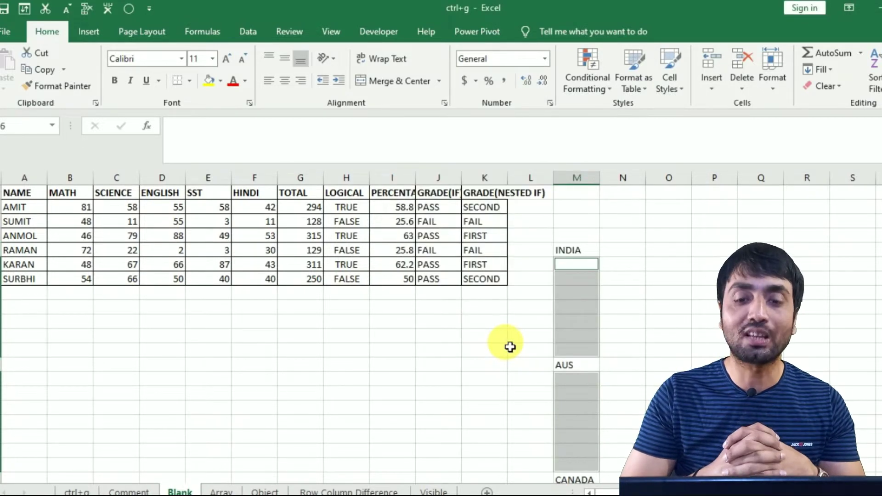
- Fill all selected blanks at once with =M5, repeating each country name downward
{"action": "type", "text": "="}
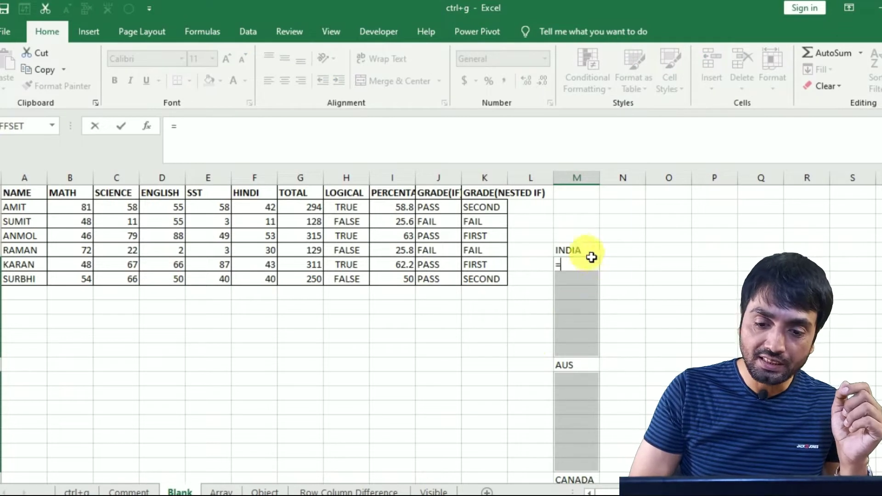
{"action": "left_click", "coordinate": [582, 253]}
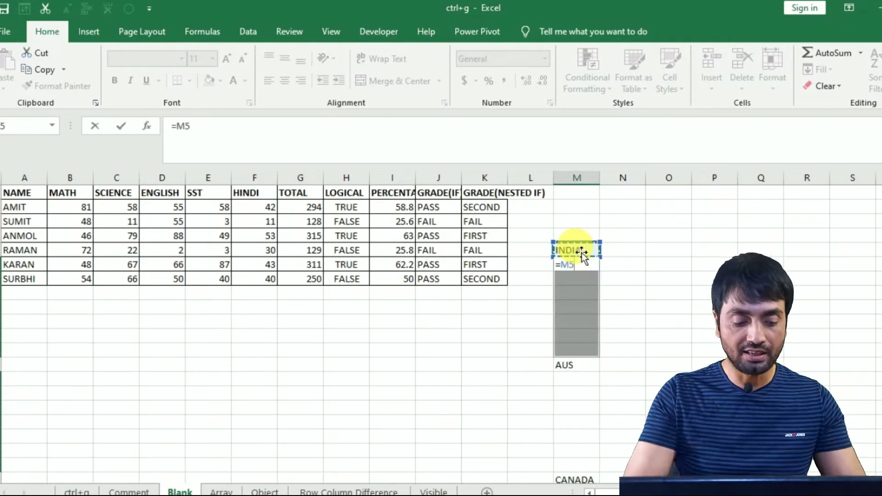
{"action": "key", "text": "ctrl+Return"}
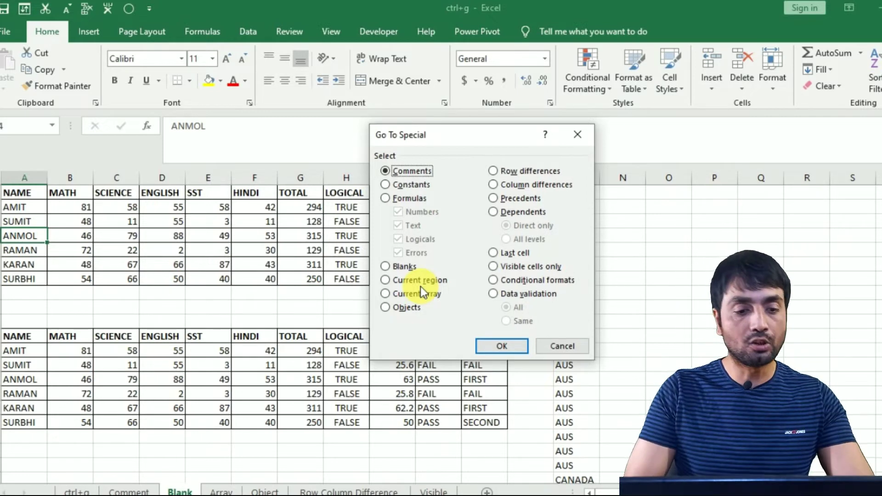
- Select the entire upper marks table with Ctrl+A
{"action": "key", "text": "Escape"}
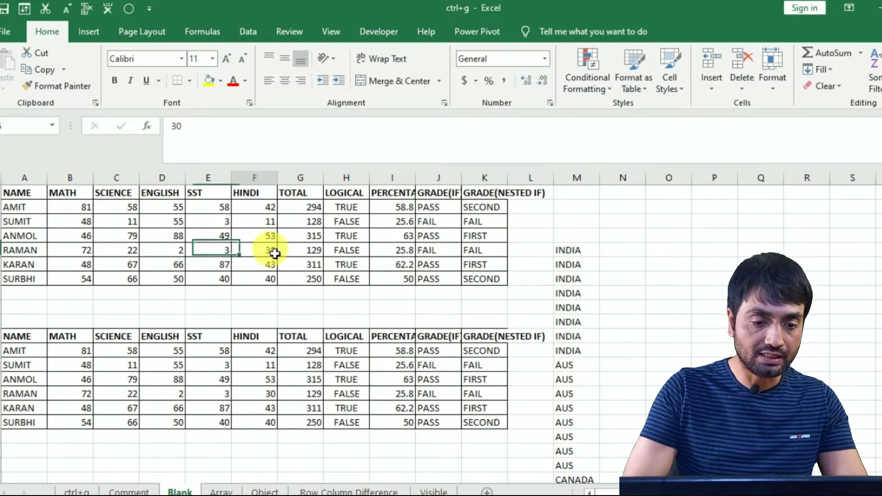
{"action": "left_click", "coordinate": [274, 253]}
{"action": "key", "text": "ctrl+a"}
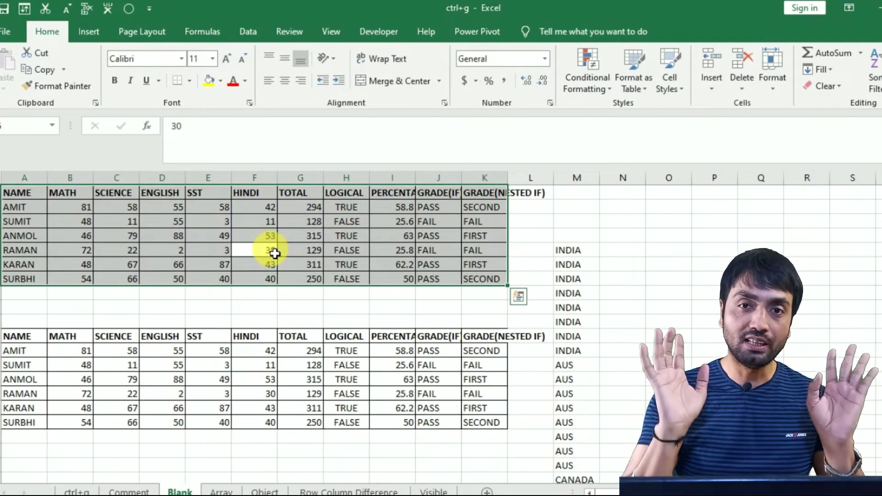
- Select the lower table's whole area with Go To Special's Current region
{"action": "left_click", "coordinate": [251, 383]}
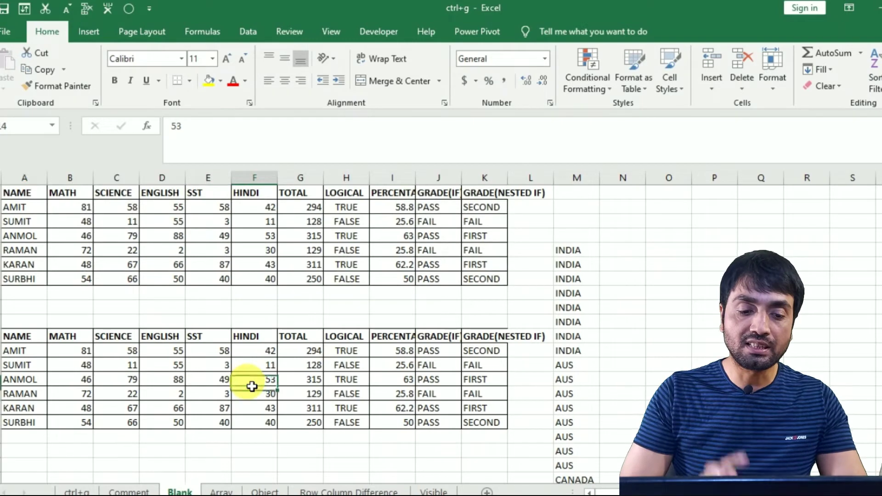
{"action": "left_click", "coordinate": [129, 10]}
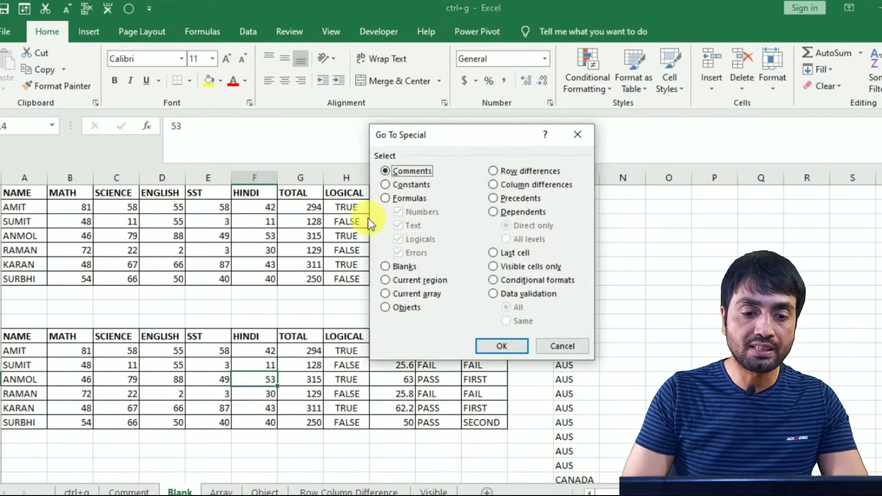
{"action": "left_click", "coordinate": [409, 280]}
{"action": "key", "text": "Return"}
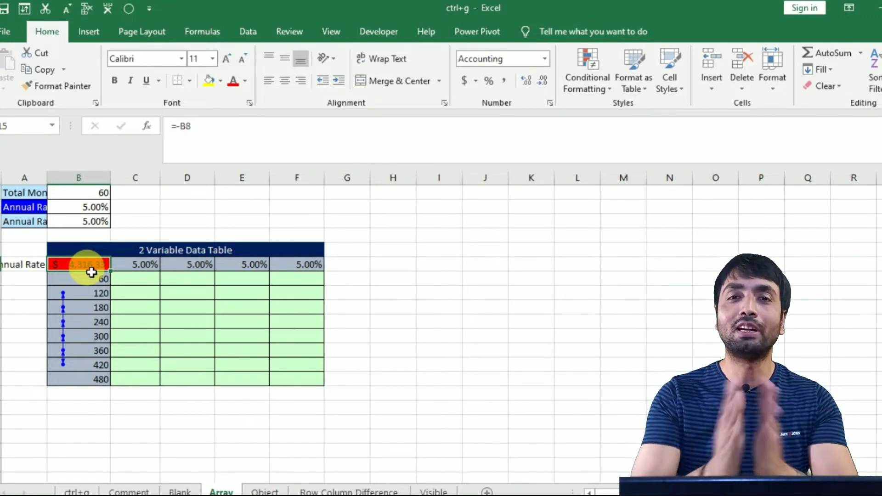
- Create a data table over the range with row input B4 and column input B7
{"action": "key", "text": "Down"}
{"action": "key", "text": "Down"}
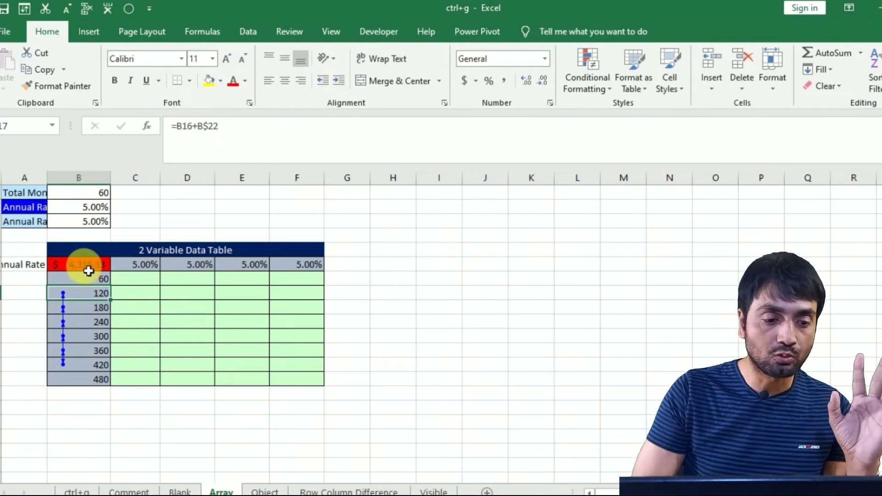
{"action": "left_click_drag", "start_coordinate": [89, 271], "coordinate": [296, 381]}
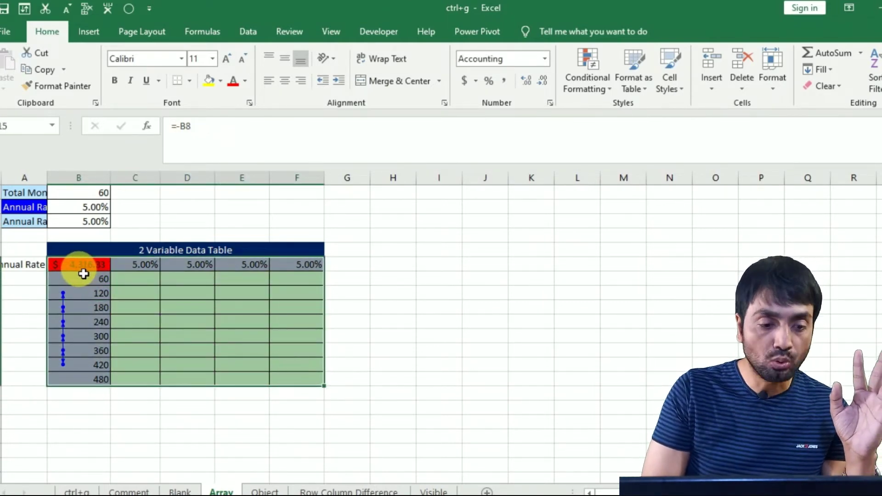
{"action": "left_click", "coordinate": [253, 30]}
{"action": "left_click", "coordinate": [790, 84]}
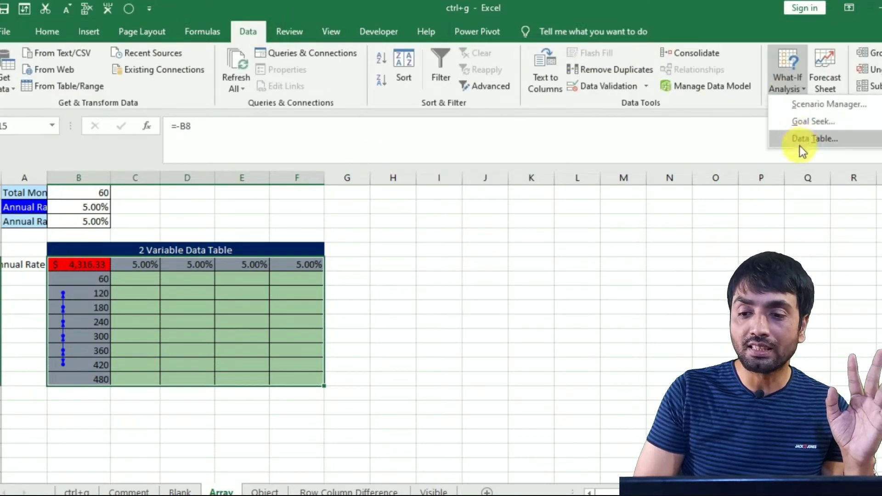
{"action": "left_click", "coordinate": [800, 136]}
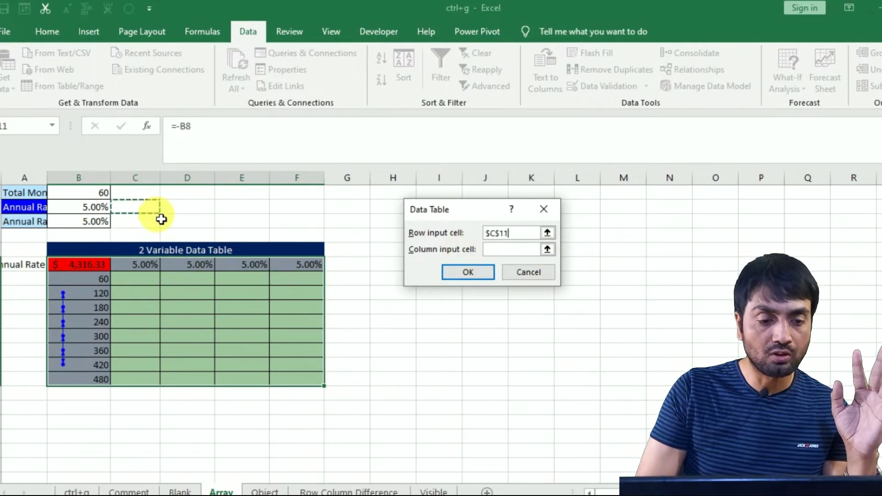
{"action": "key", "text": "BackSpace"}
{"action": "left_click", "coordinate": [94, 240]}
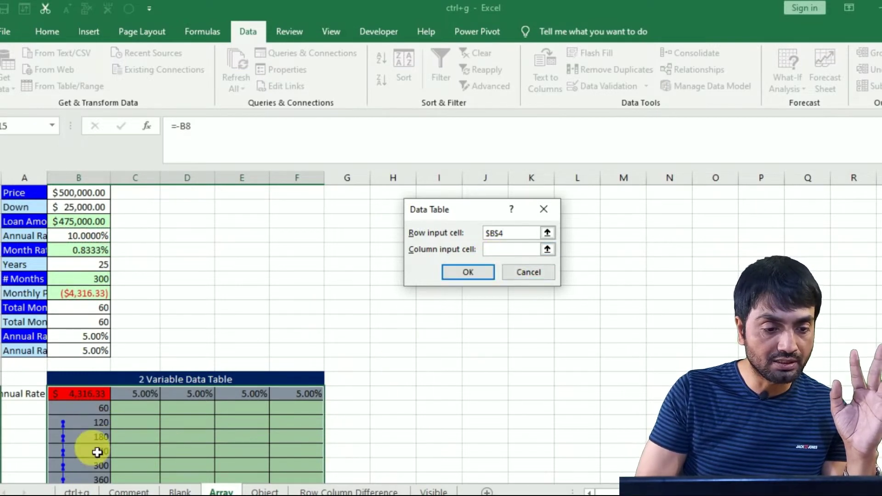
{"action": "left_click", "coordinate": [88, 282]}
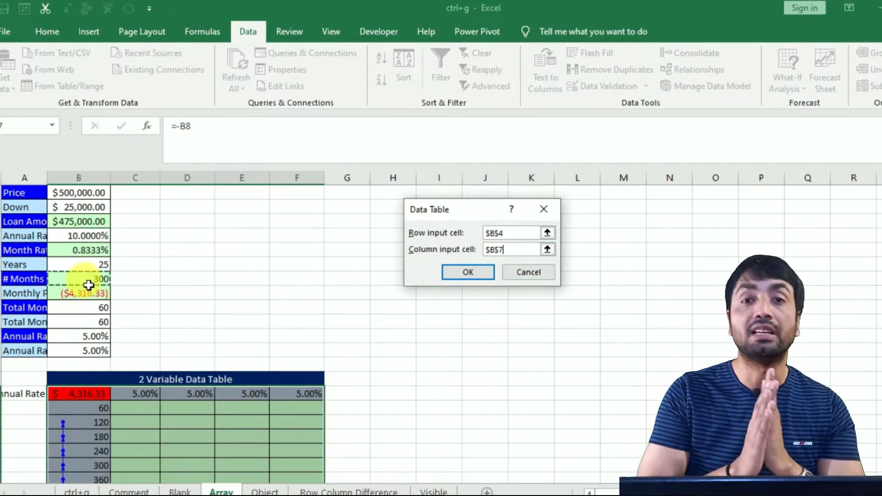
{"action": "key", "text": "Escape"}
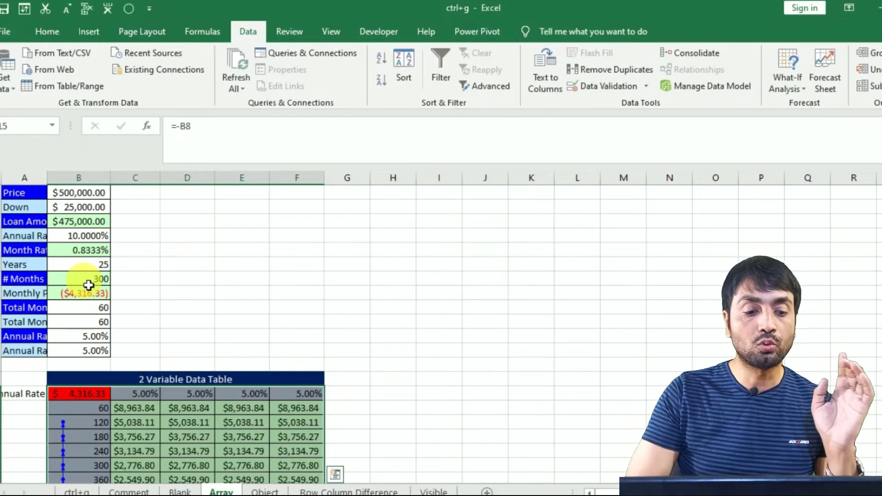
- Inspect the {=TABLE(B4,B7)} monthly payment results in the data table
{"action": "left_click", "coordinate": [170, 451]}
{"action": "key", "text": "Right"}
{"action": "key", "text": "Down"}
{"action": "key", "text": "Down"}
{"action": "key", "text": "Down"}
{"action": "key", "text": "Down"}
{"action": "key", "text": "Down"}
{"action": "key", "text": "Down"}
{"action": "key", "text": "Down"}
{"action": "key", "text": "Down"}
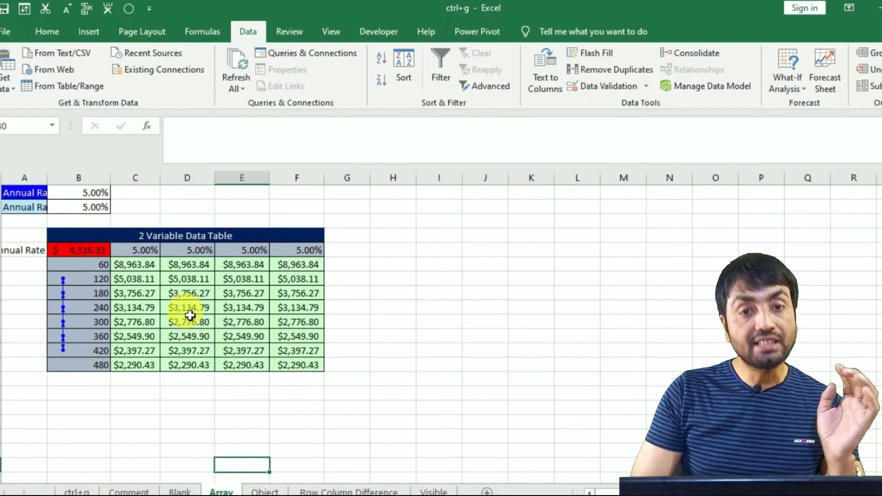
{"action": "left_click", "coordinate": [188, 311]}
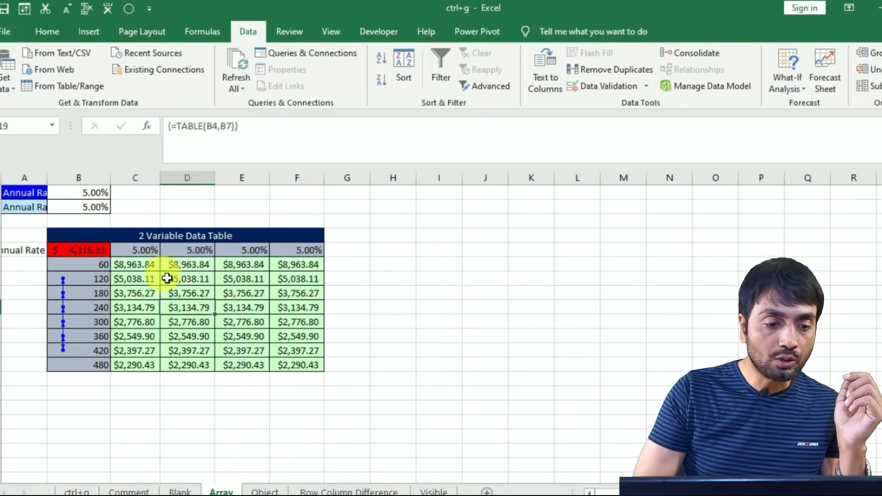
{"action": "left_click_drag", "start_coordinate": [141, 271], "coordinate": [317, 380]}
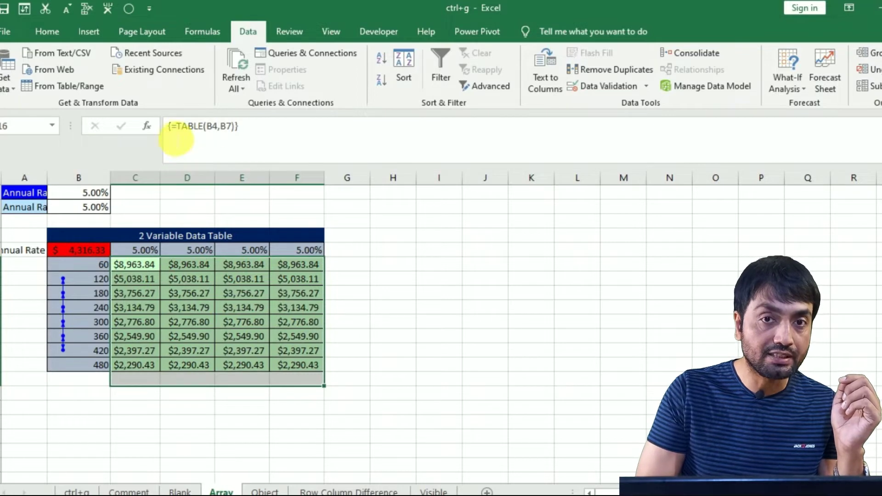
- From one result cell, select the entire data table array with Go To Special's Current array
{"action": "left_click", "coordinate": [210, 310]}
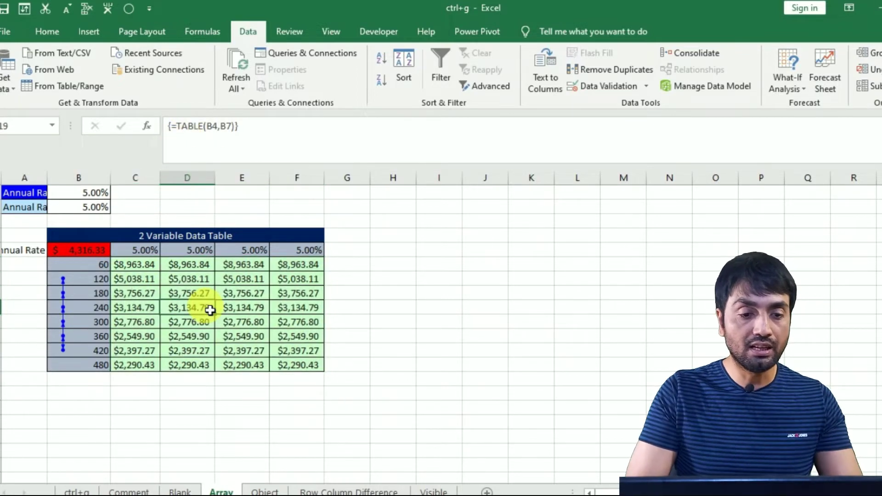
{"action": "left_click", "coordinate": [129, 9]}
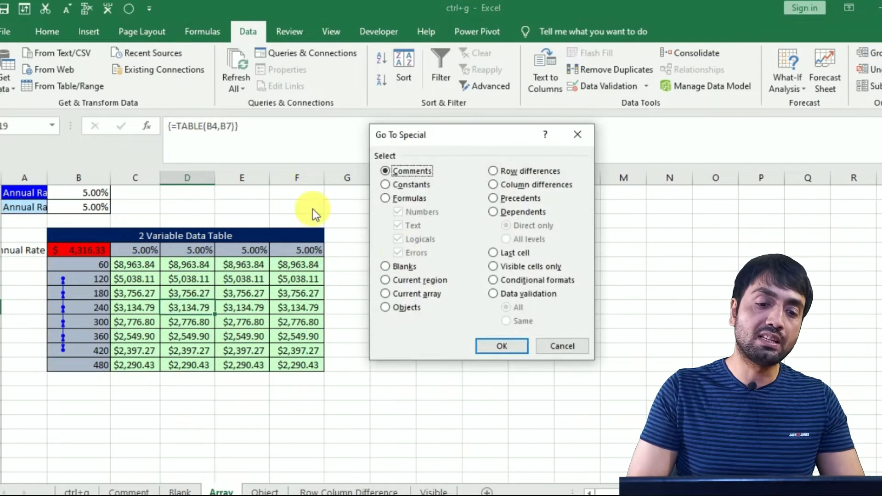
{"action": "left_click", "coordinate": [414, 294]}
{"action": "key", "text": "Return"}
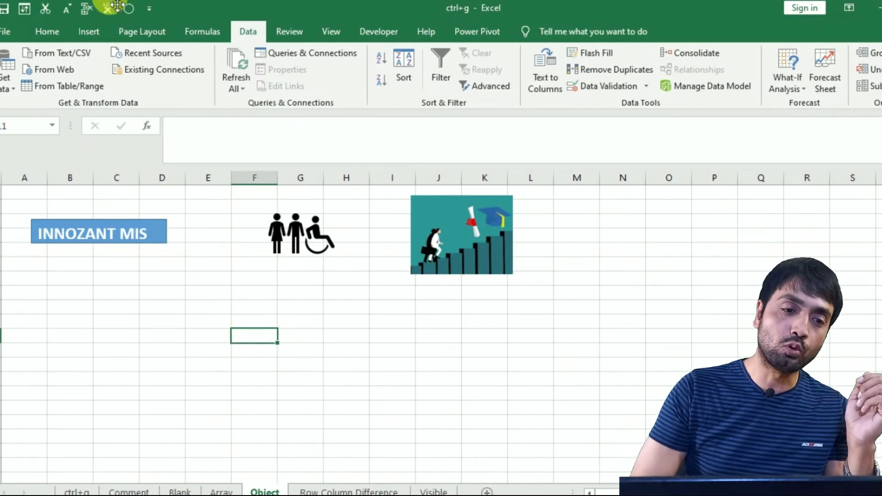
- Select every object on the Object sheet with Go To Special's Objects option
{"action": "left_click", "coordinate": [136, 11]}
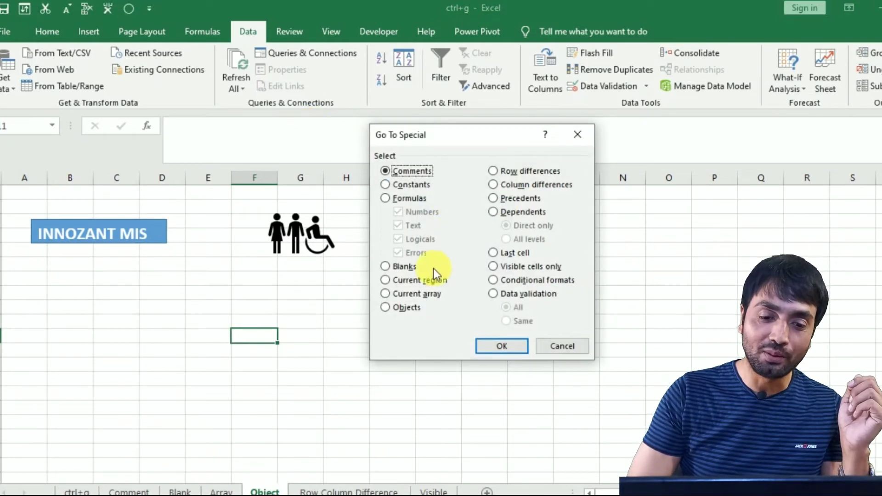
{"action": "left_click", "coordinate": [398, 310]}
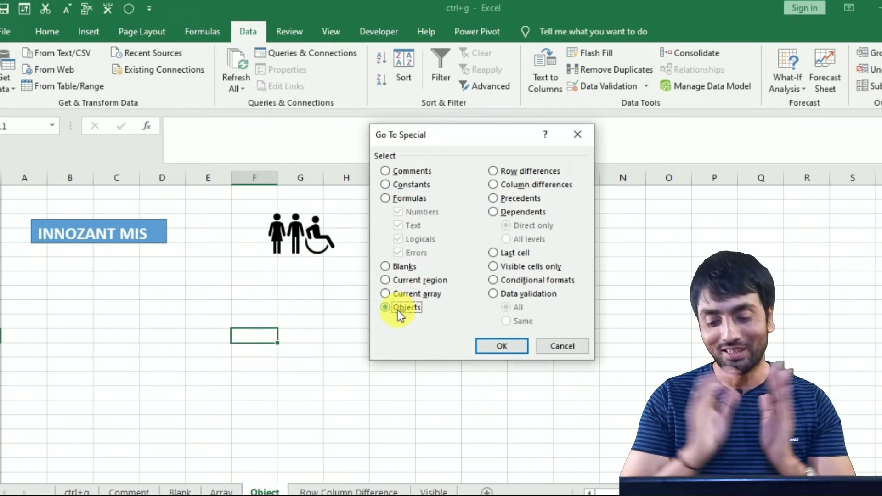
{"action": "key", "text": "Return"}
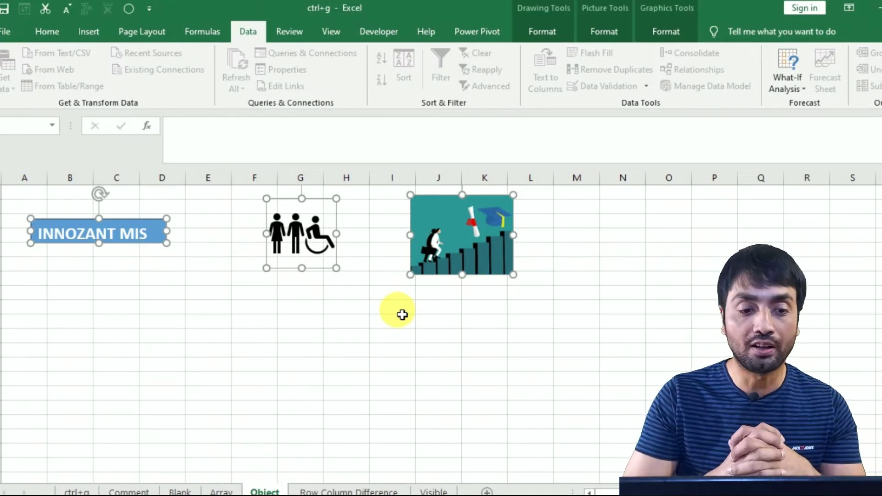
- Cycle through the text box, people icon and graduation picture, then move to the Row Column Difference sheet
{"action": "key", "text": "Tab"}
{"action": "key", "text": "Tab"}
{"action": "key", "text": "Tab"}
{"action": "key", "text": "Tab"}
{"action": "key", "text": "Tab"}
{"action": "key", "text": "Tab"}
{"action": "key", "text": "Tab"}
{"action": "key", "text": "Tab"}
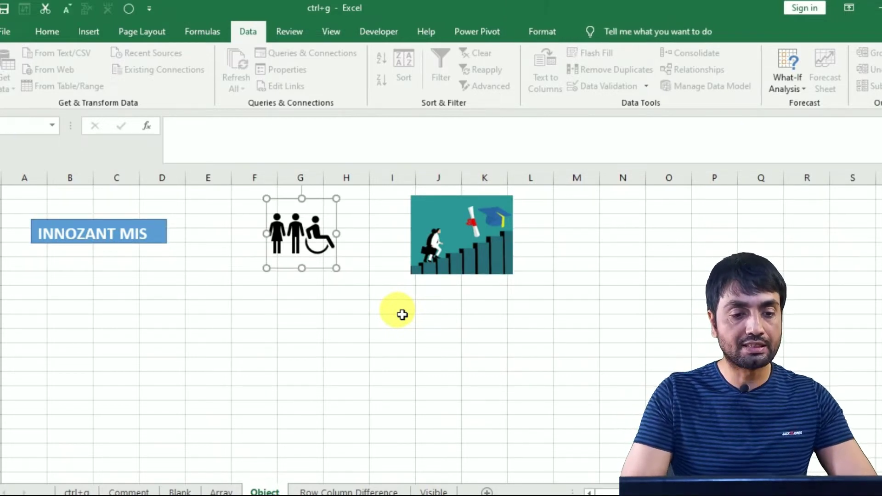
{"action": "key", "text": "Tab"}
{"action": "key", "text": "Tab"}
{"action": "key", "text": "Tab"}
{"action": "key", "text": "Tab"}
{"action": "key", "text": "Tab"}
{"action": "key", "text": "Tab"}
{"action": "key", "text": "Tab"}
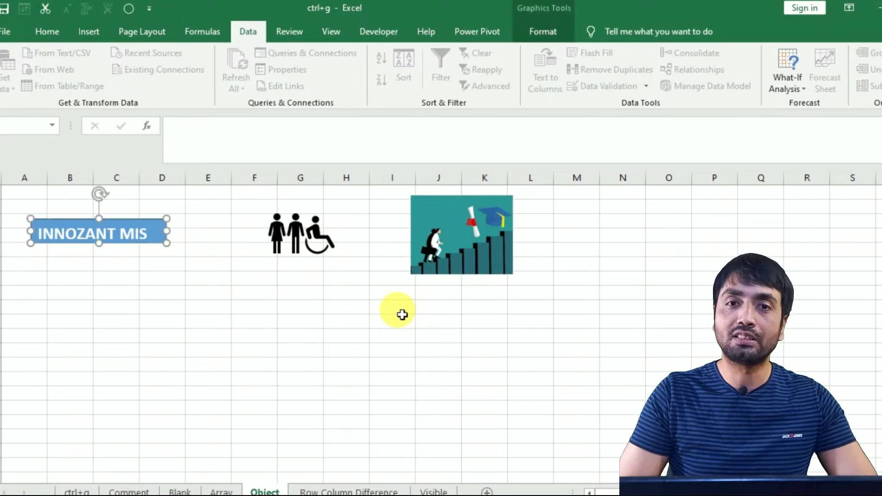
{"action": "key", "text": "Tab"}
{"action": "key", "text": "Tab"}
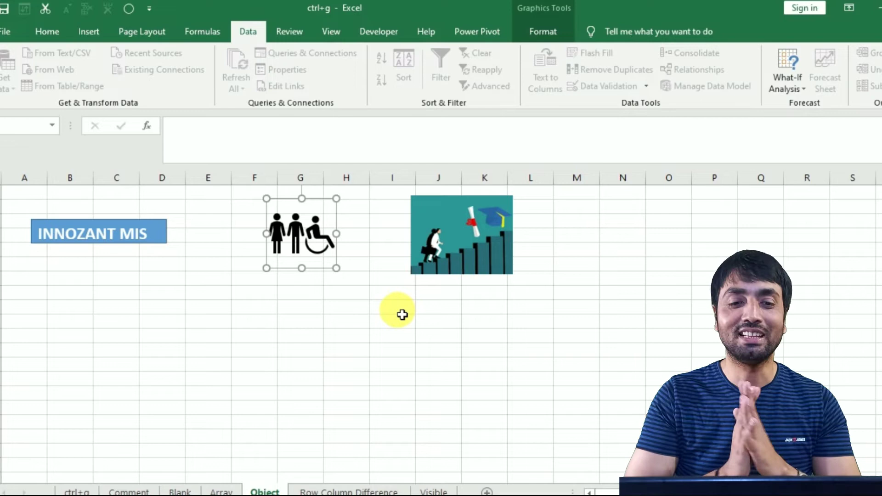
{"action": "key", "text": "ctrl+Page_Down"}
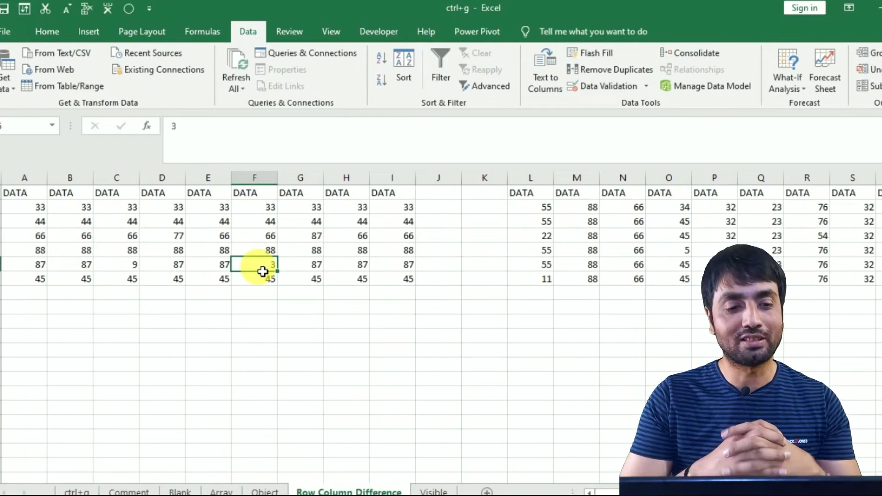
- Highlight the left table's row differences, isolating 77, 87 and 9, then clear the selection
{"action": "key", "text": "ctrl+a"}
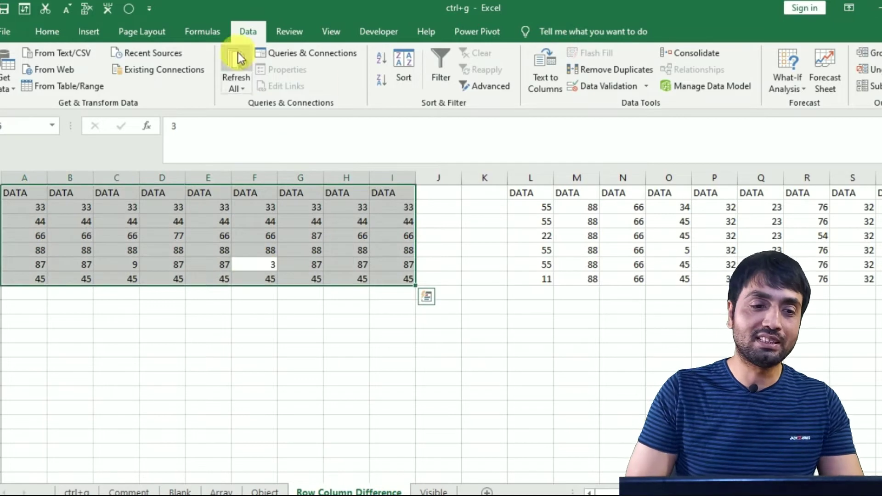
{"action": "left_click", "coordinate": [129, 9]}
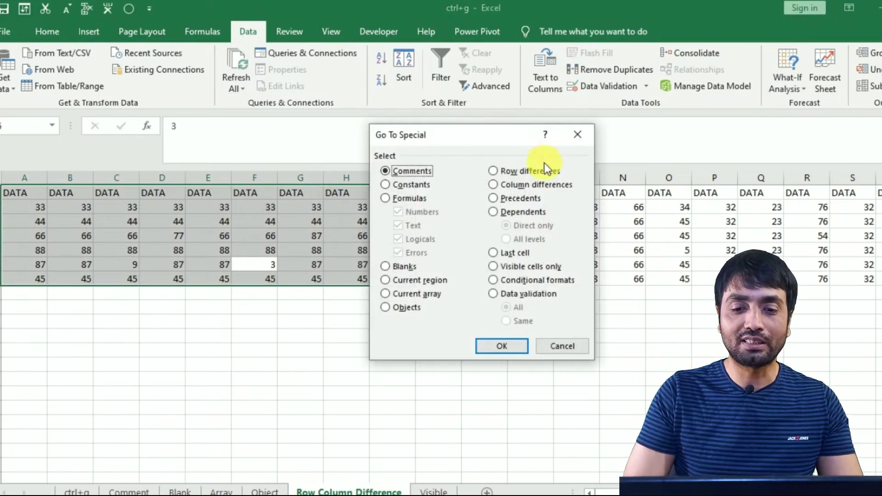
{"action": "left_click", "coordinate": [529, 175]}
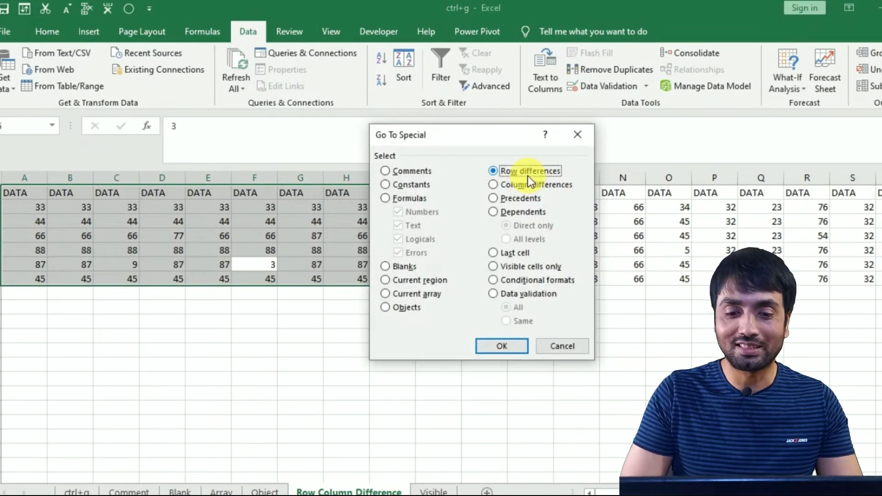
{"action": "left_click", "coordinate": [495, 345]}
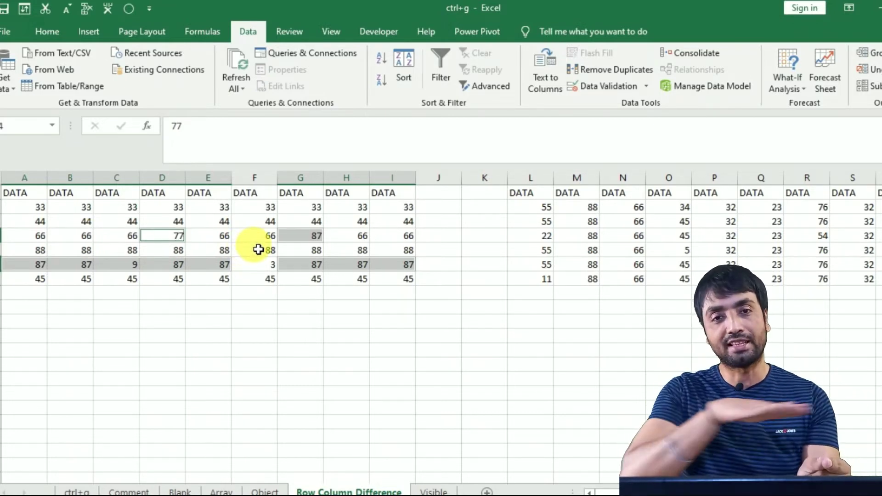
{"action": "key", "text": "Down"}
{"action": "key", "text": "Down"}
{"action": "key", "text": "Down"}
{"action": "key", "text": "Right"}
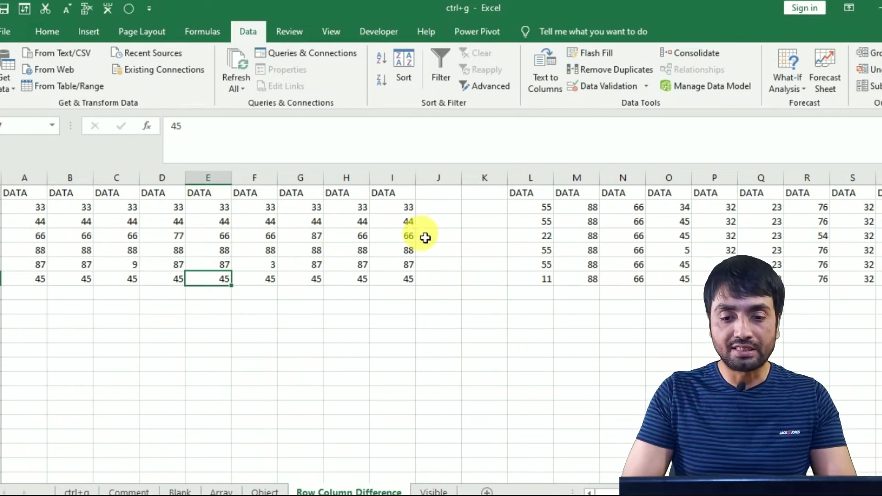
- Select L1:S7 and highlight its column differences: 22, 11, 34, 5 and 54
{"action": "left_click_drag", "start_coordinate": [549, 216], "coordinate": [551, 283]}
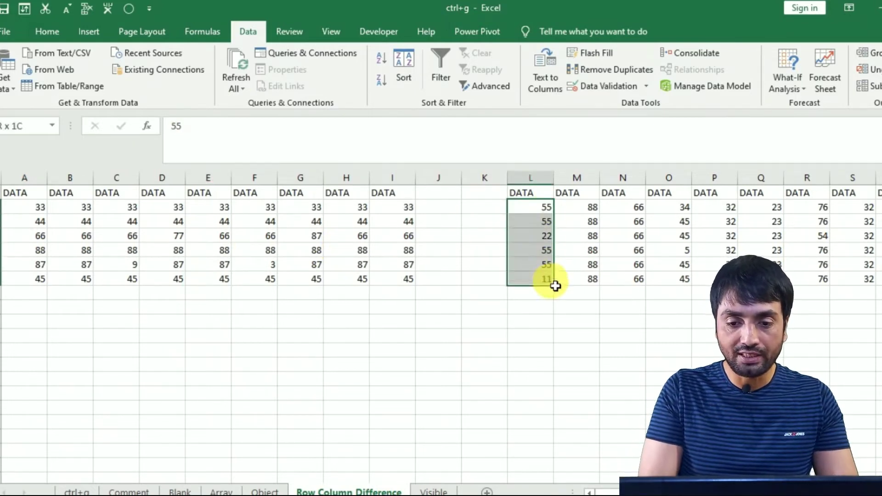
{"action": "left_click", "coordinate": [587, 221]}
{"action": "left_click_drag", "start_coordinate": [586, 220], "coordinate": [594, 270]}
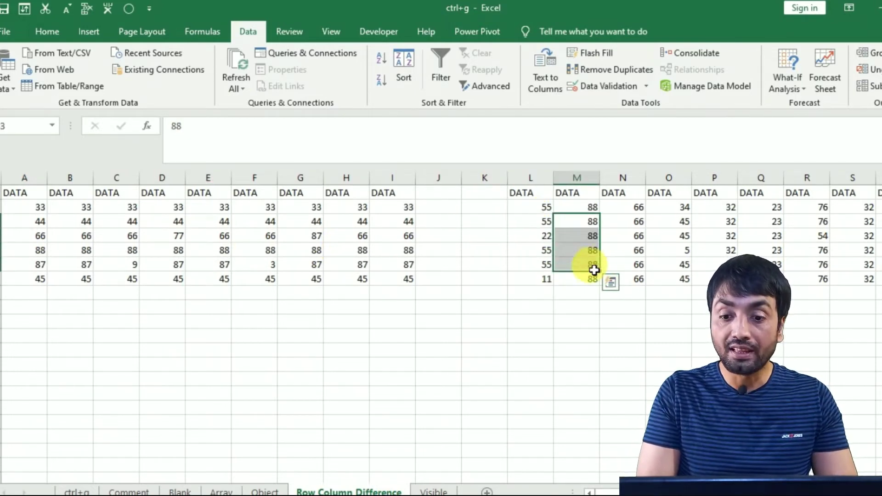
{"action": "left_click", "coordinate": [642, 226]}
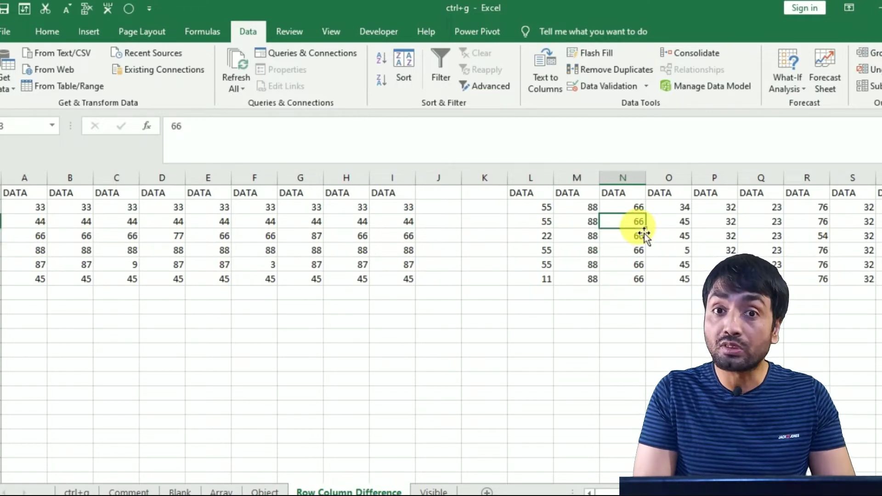
{"action": "key", "text": "ctrl+a"}
{"action": "left_click", "coordinate": [128, 9]}
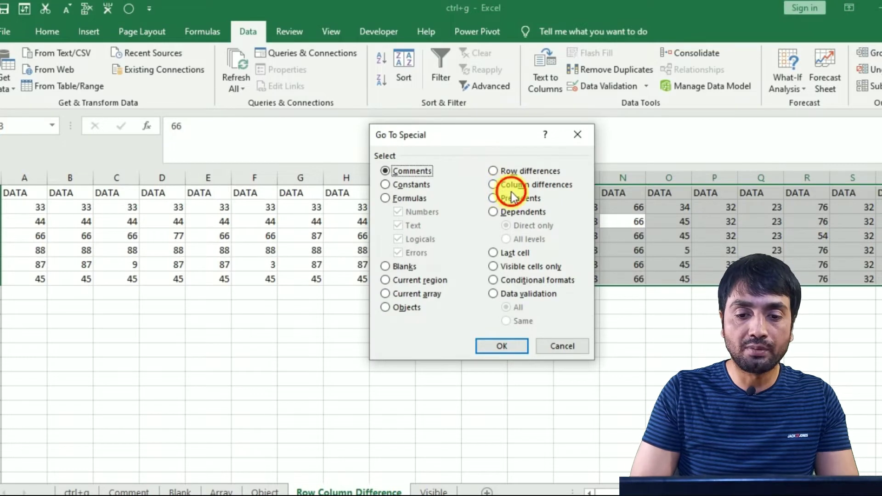
{"action": "left_click", "coordinate": [507, 188]}
{"action": "key", "text": "Return"}
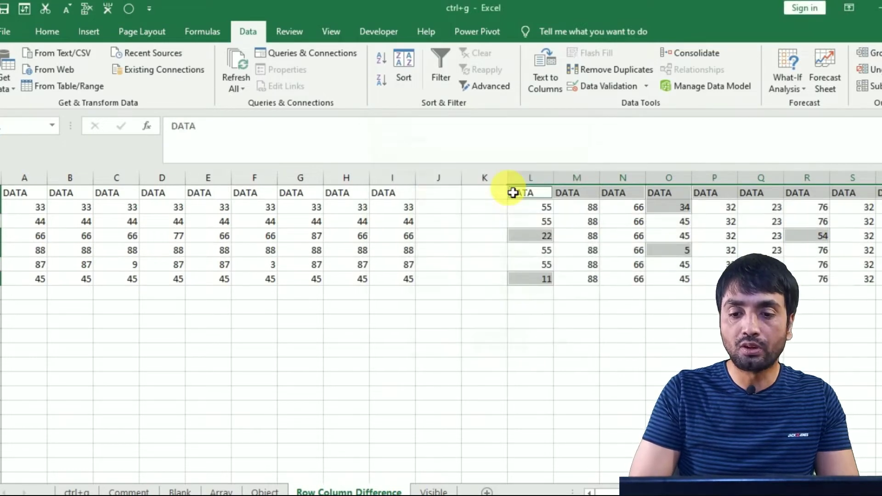
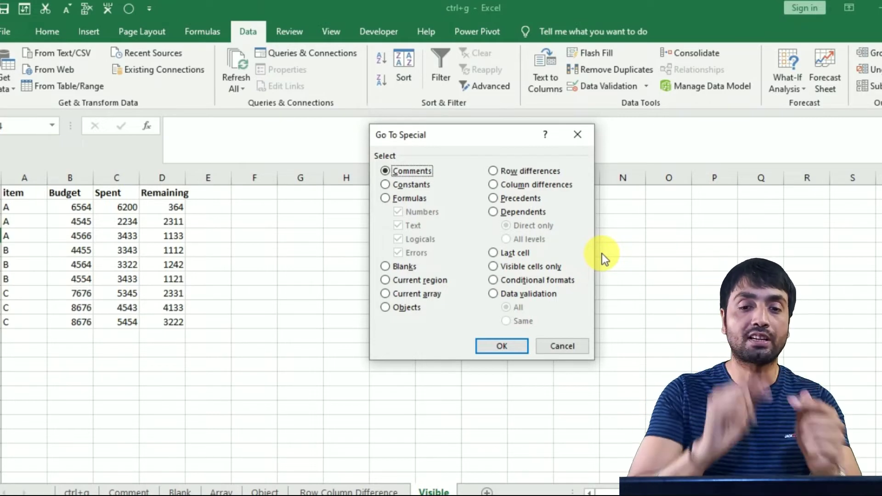
- Close Go To Special and enter 4 in cell I5 of the scratch block
{"action": "left_click", "coordinate": [582, 145]}
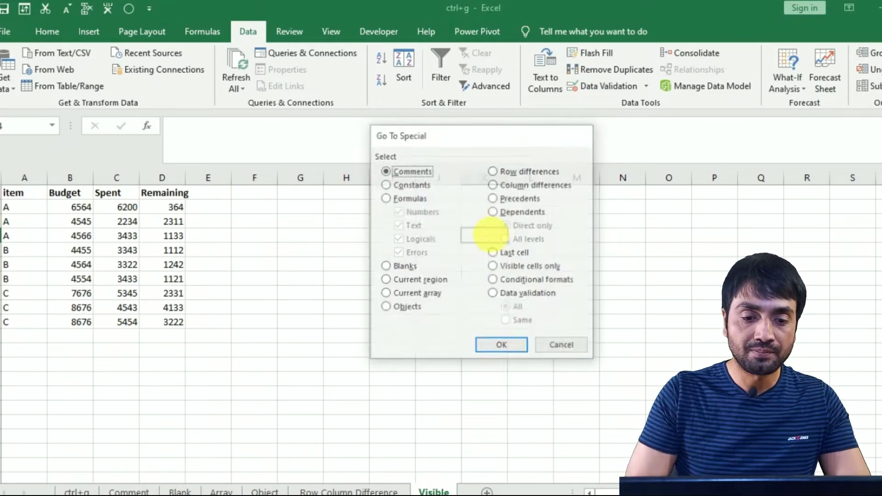
{"action": "left_click", "coordinate": [397, 257]}
{"action": "type", "text": "4"}
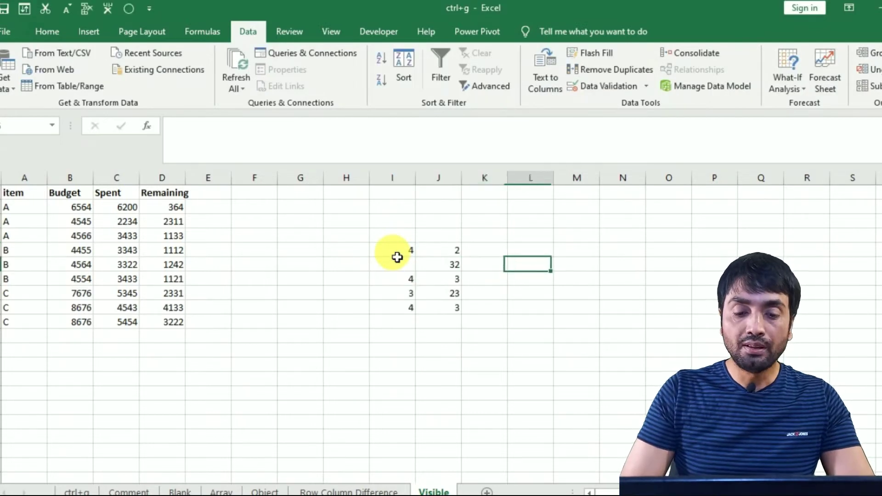
{"action": "key", "text": "Left"}
{"action": "key", "text": "Left"}
{"action": "key", "text": "Right"}
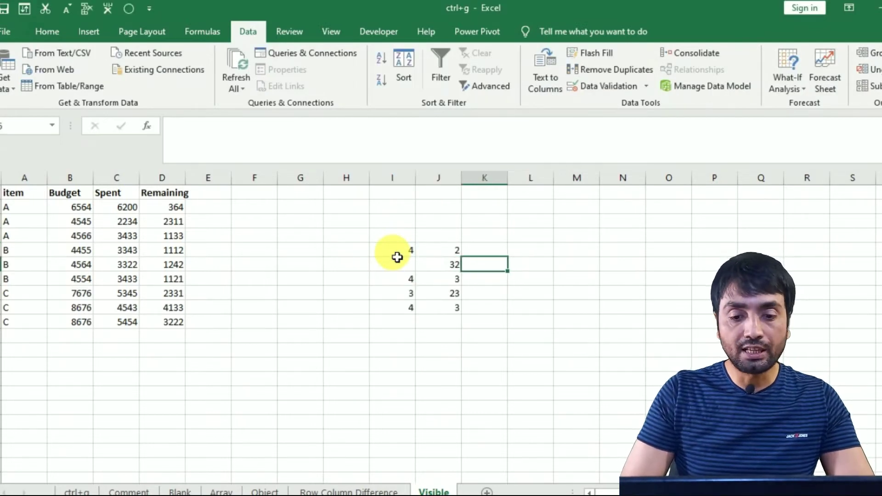
{"action": "key", "text": "Right"}
- Enter =I5+J5+I7+J7 in L6 by picking each cell, giving 13
{"action": "type", "text": "="}
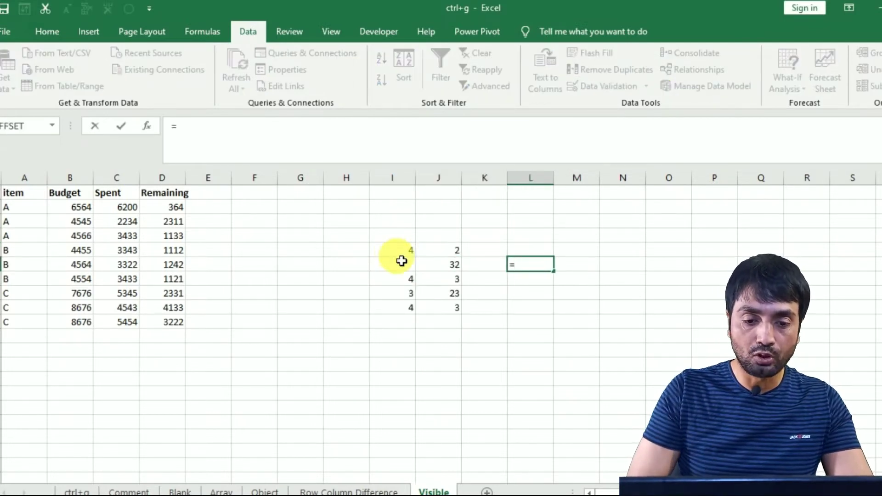
{"action": "left_click", "coordinate": [408, 254]}
{"action": "type", "text": "+"}
{"action": "left_click", "coordinate": [454, 250]}
{"action": "type", "text": "+"}
{"action": "left_click", "coordinate": [409, 279]}
{"action": "left_click", "coordinate": [455, 282]}
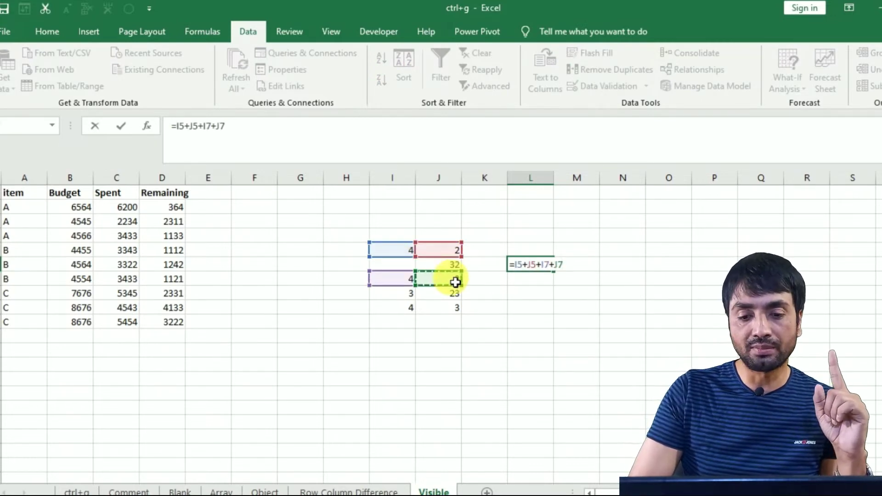
{"action": "key", "text": "Return"}
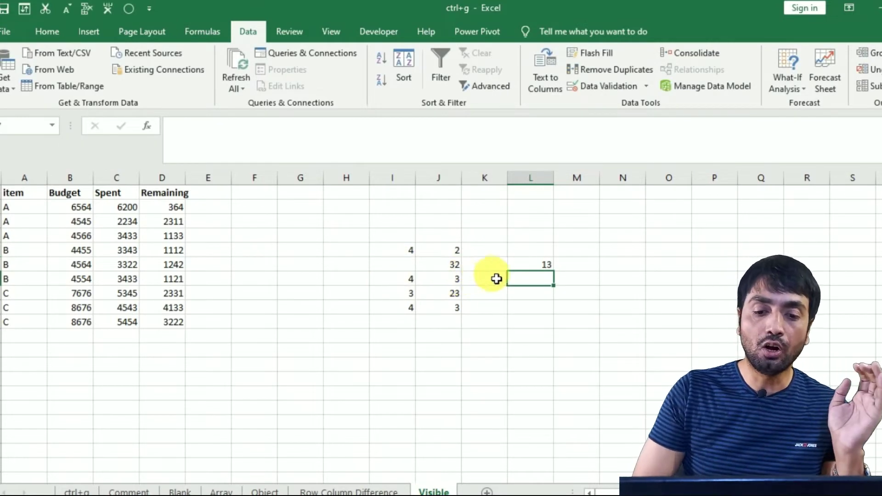
{"action": "left_click", "coordinate": [543, 267]}
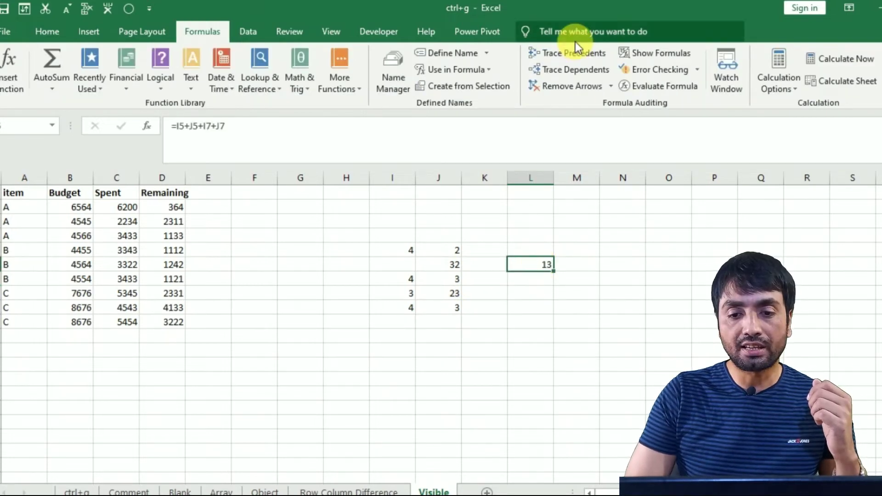
{"action": "left_click", "coordinate": [566, 53]}
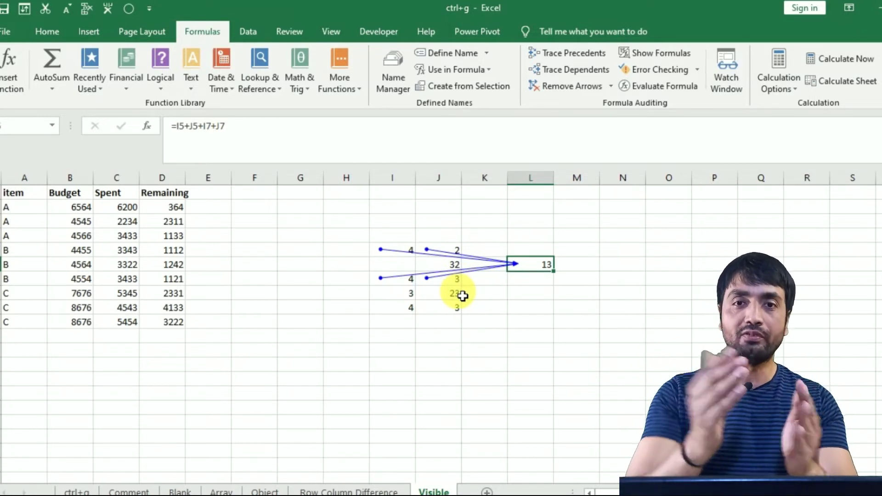
{"action": "left_click", "coordinate": [506, 351]}
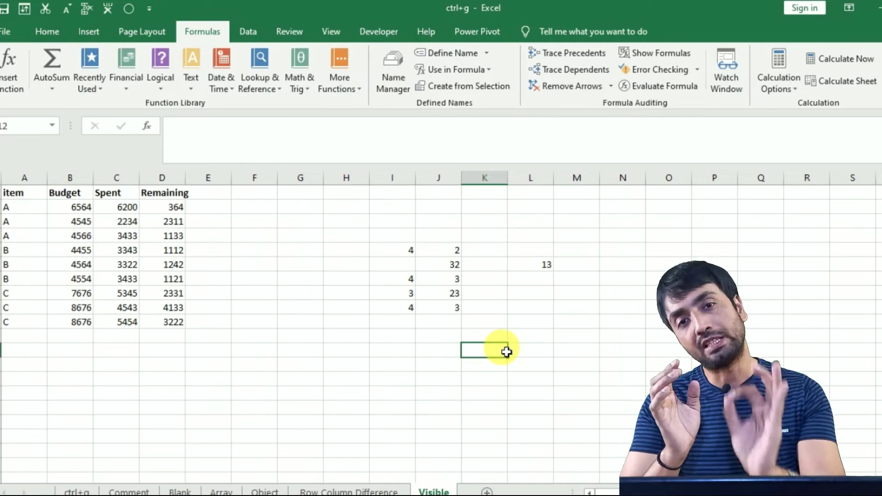
{"action": "left_click", "coordinate": [546, 272]}
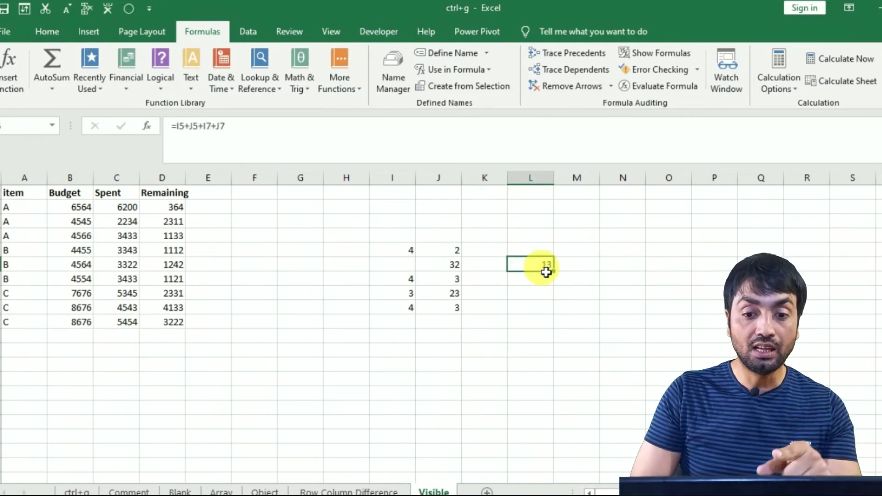
{"action": "double_click", "coordinate": [543, 272]}
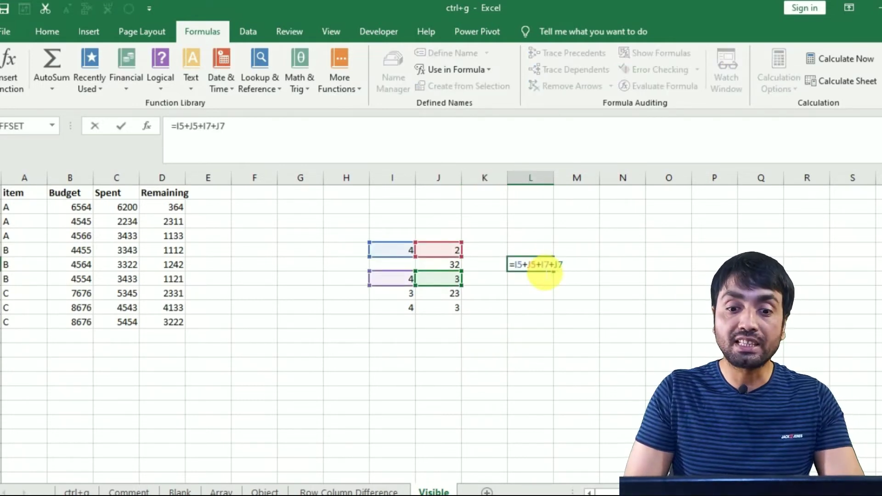
{"action": "key", "text": "Escape"}
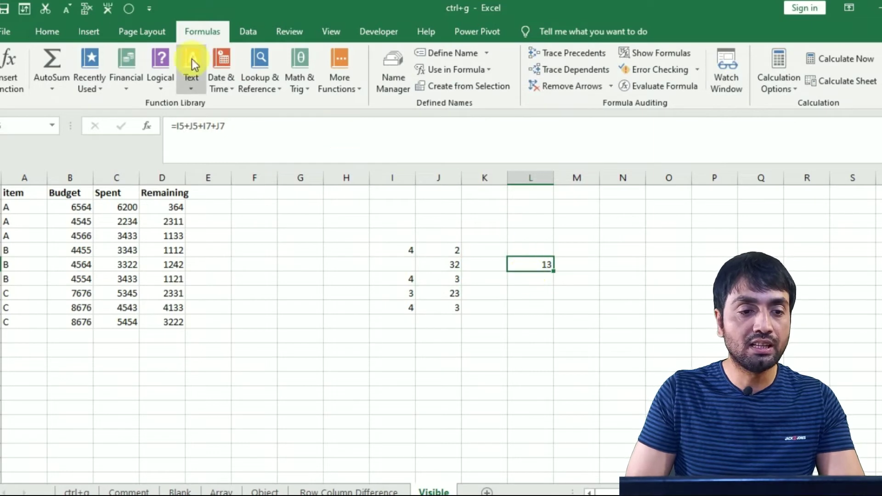
{"action": "left_click", "coordinate": [109, 9]}
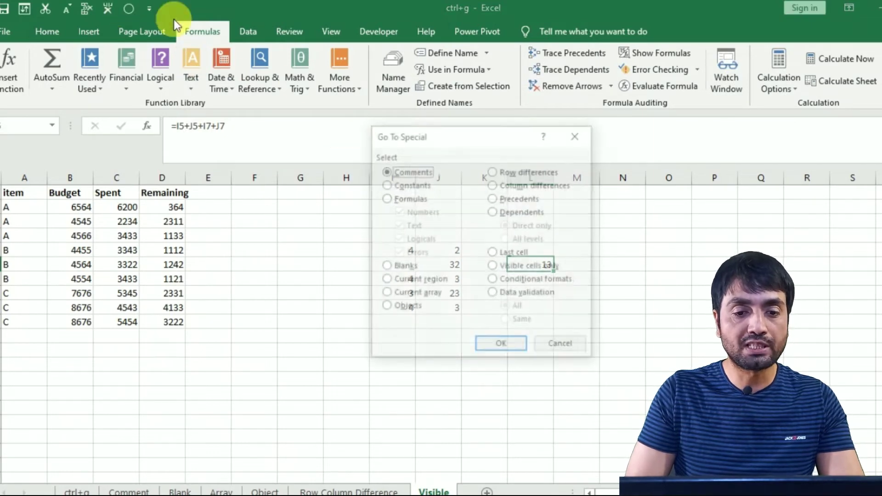
{"action": "left_click", "coordinate": [523, 200]}
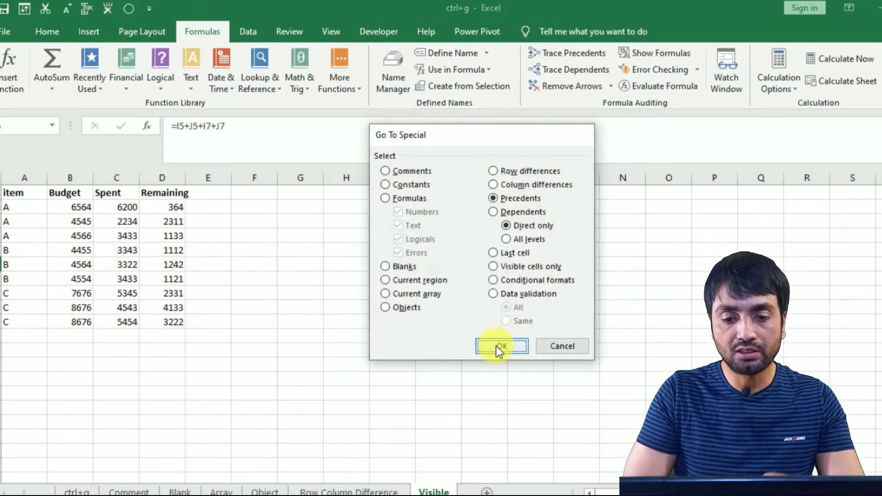
{"action": "left_click", "coordinate": [497, 345]}
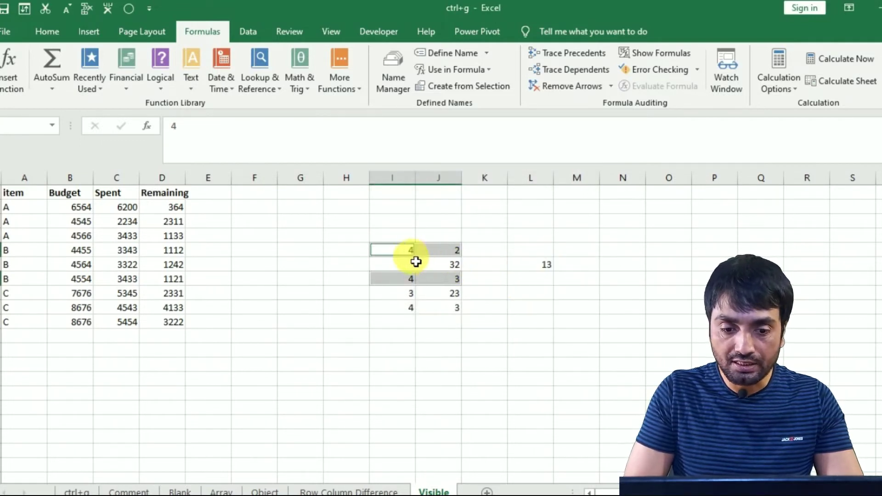
{"action": "left_click", "coordinate": [409, 280]}
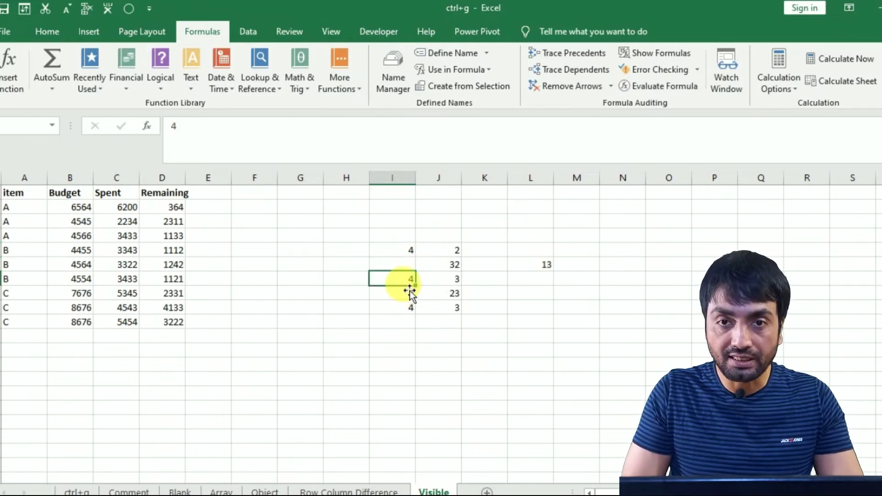
- Use Go To Special's Dependents option to jump from I7 to L6, then reopen and dismiss the dialog
{"action": "left_click", "coordinate": [130, 9]}
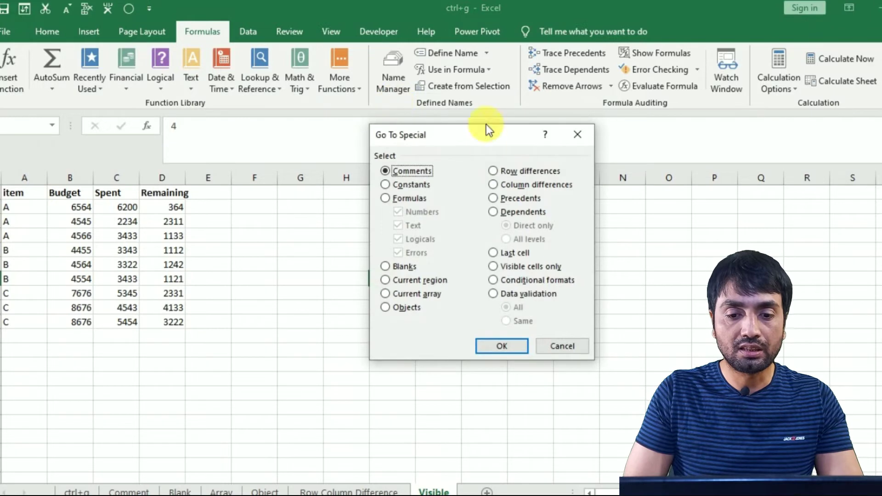
{"action": "left_click", "coordinate": [506, 219]}
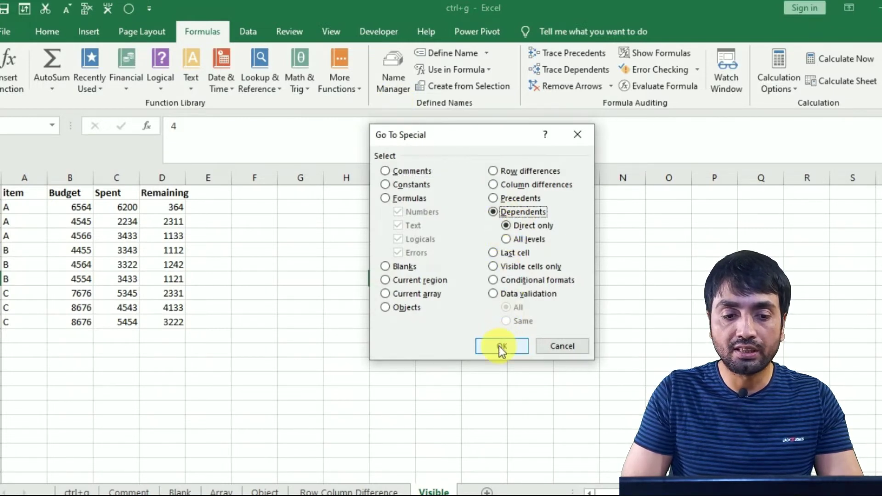
{"action": "left_click", "coordinate": [499, 346]}
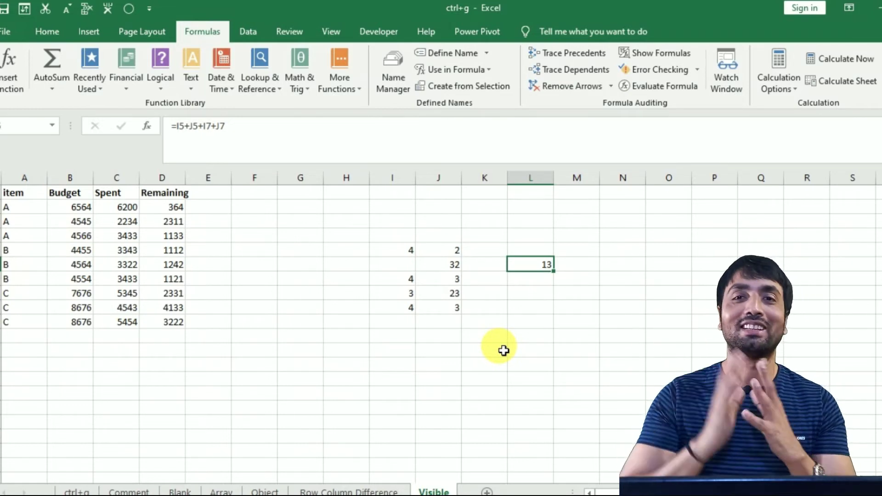
{"action": "key", "text": "ctrl+g"}
{"action": "key", "text": "alt+s"}
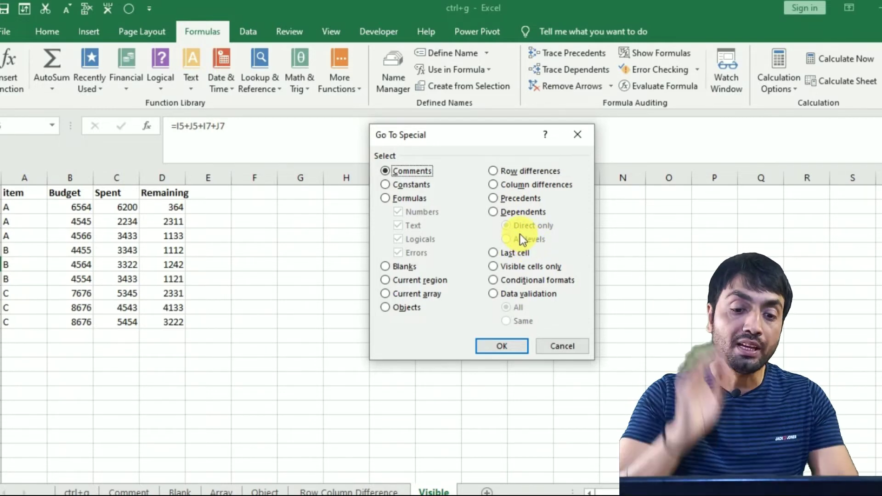
{"action": "key", "text": "Escape"}
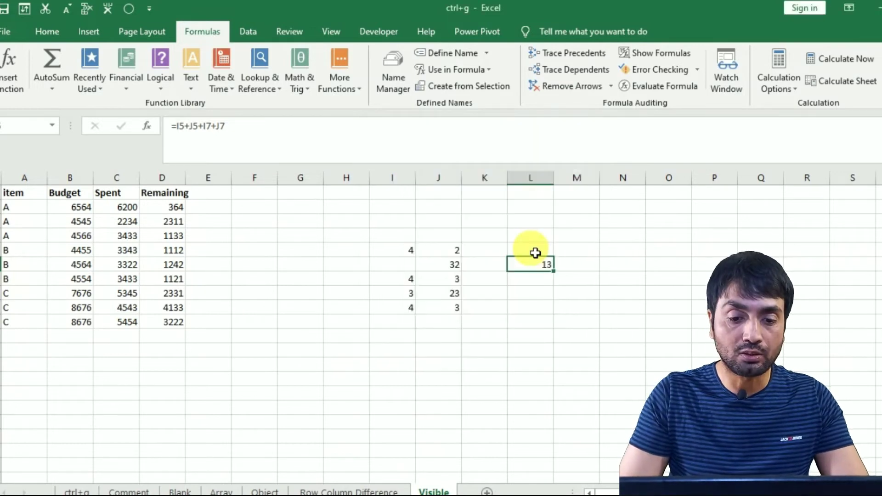
- Enter the new values 22 and 3 in column H
{"action": "left_click", "coordinate": [359, 269]}
{"action": "type", "text": "22"}
{"action": "key", "text": "Return"}
{"action": "type", "text": "3"}
{"action": "key", "text": "Return"}
{"action": "key", "text": "Up"}
{"action": "key", "text": "Up"}
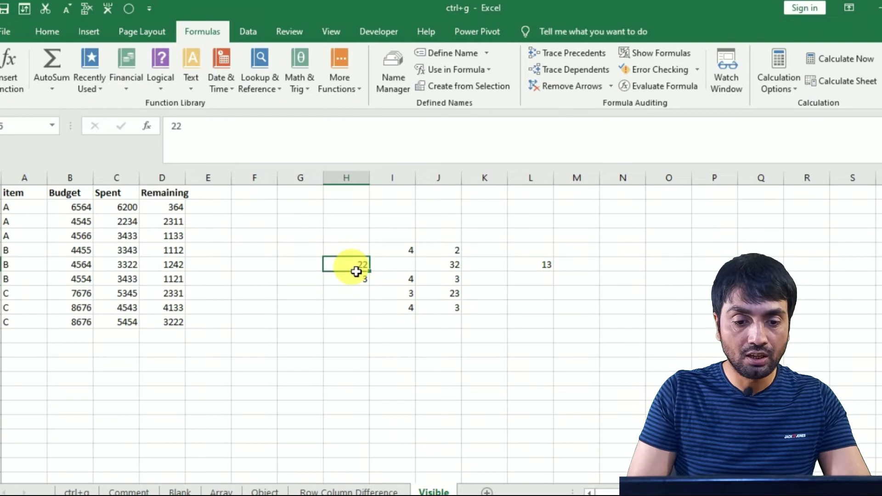
{"action": "key", "text": "Up"}
{"action": "key", "text": "Right"}
- Make I4 compute =H6+H7, showing 25
{"action": "type", "text": "="}
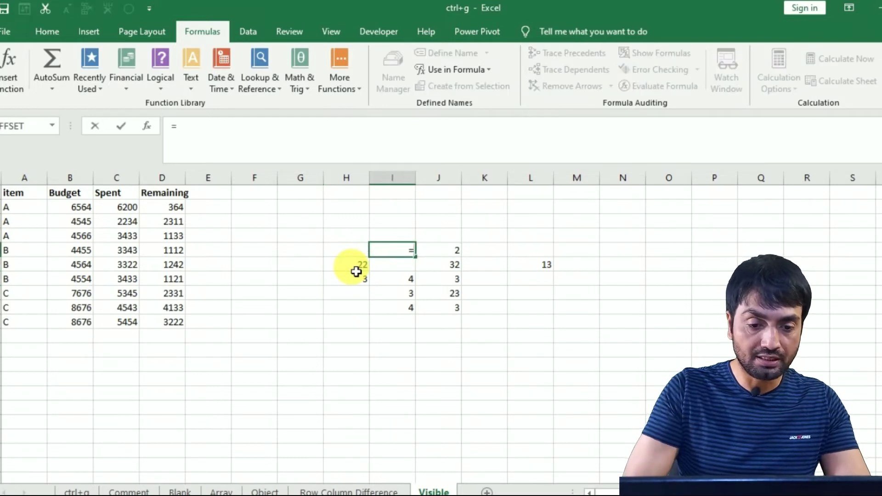
{"action": "left_click", "coordinate": [358, 269]}
{"action": "type", "text": "+"}
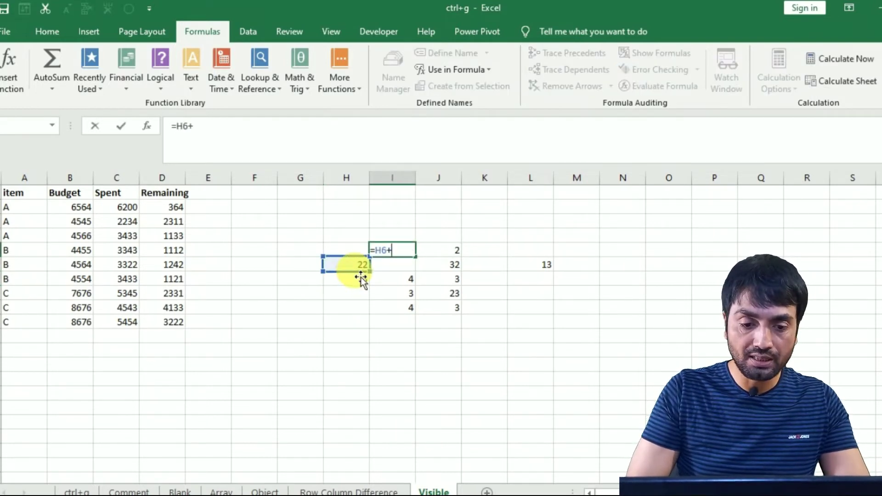
{"action": "left_click", "coordinate": [363, 285]}
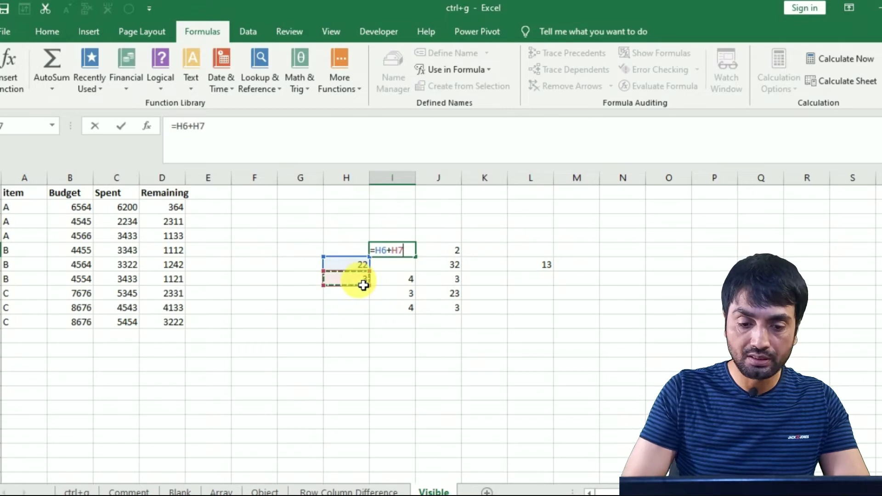
{"action": "key", "text": "Return"}
- Select every cell depending on H7 using Go To Special's Dependents at all levels
{"action": "left_click", "coordinate": [363, 285]}
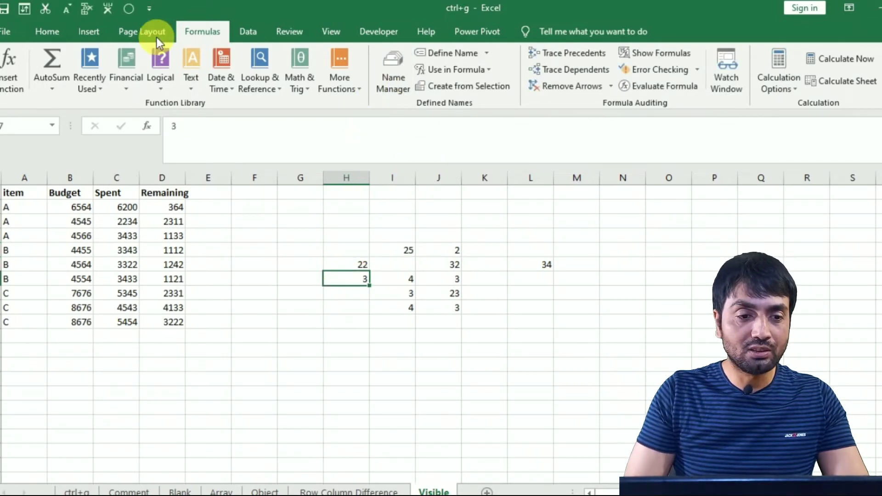
{"action": "left_click", "coordinate": [126, 8]}
{"action": "left_click", "coordinate": [518, 213]}
{"action": "left_click", "coordinate": [520, 239]}
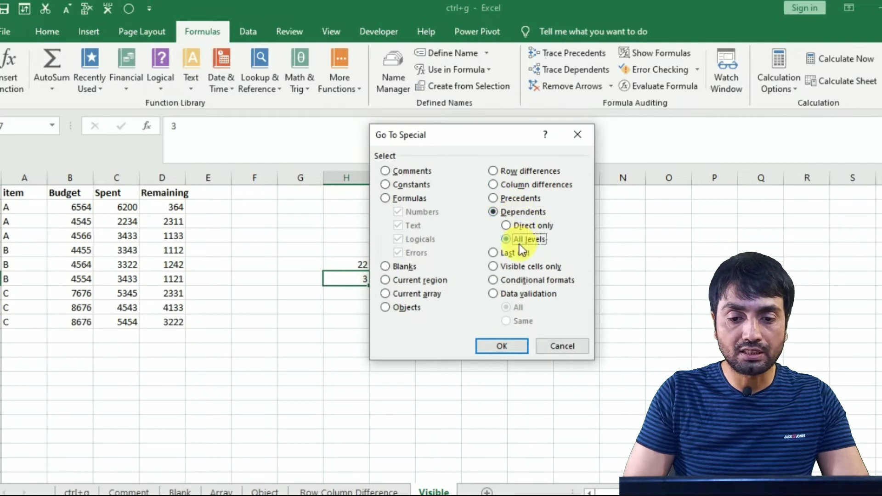
{"action": "left_click", "coordinate": [499, 343]}
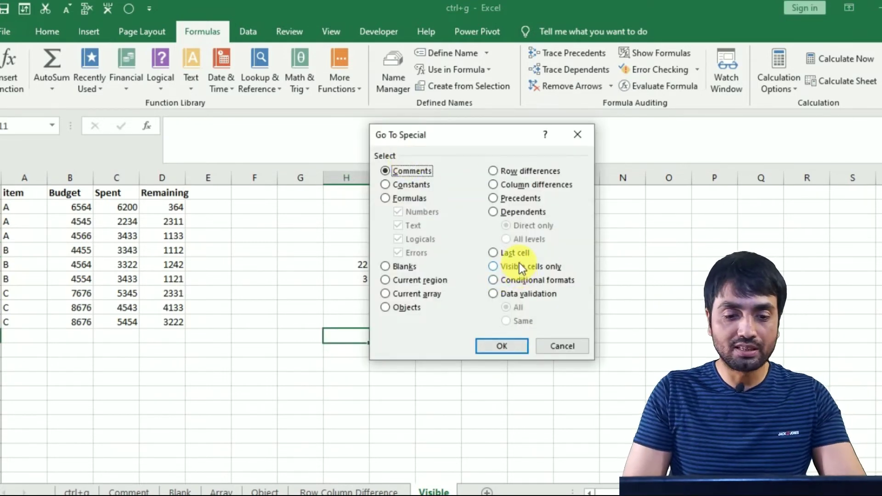
- Close Go To Special and enter the label INNOZANT in cell N28
{"action": "double_click", "coordinate": [519, 265]}
{"action": "key", "text": "Down"}
{"action": "key", "text": "Down"}
{"action": "key", "text": "Down"}
{"action": "key", "text": "Down"}
{"action": "key", "text": "Down"}
{"action": "key", "text": "Down"}
{"action": "key", "text": "Down"}
{"action": "key", "text": "Right"}
{"action": "key", "text": "Right"}
{"action": "key", "text": "Right"}
{"action": "key", "text": "Right"}
{"action": "key", "text": "Right"}
{"action": "key", "text": "Right"}
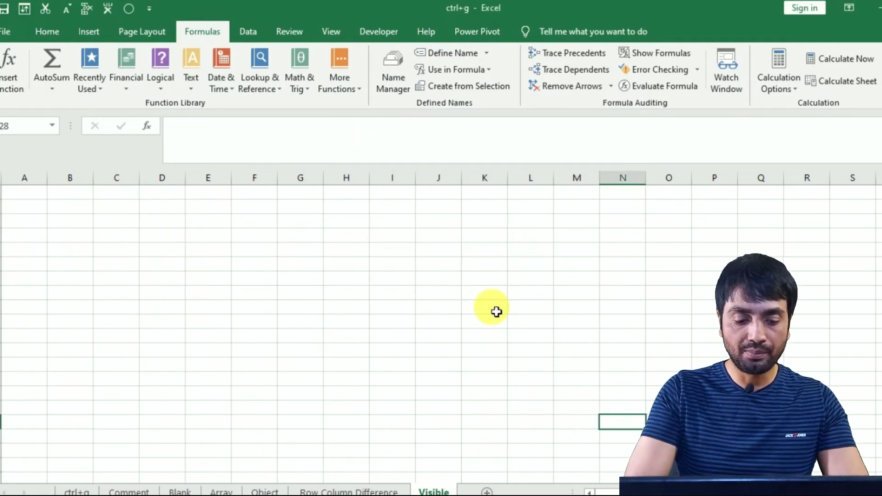
{"action": "type", "text": "INNOZ"}
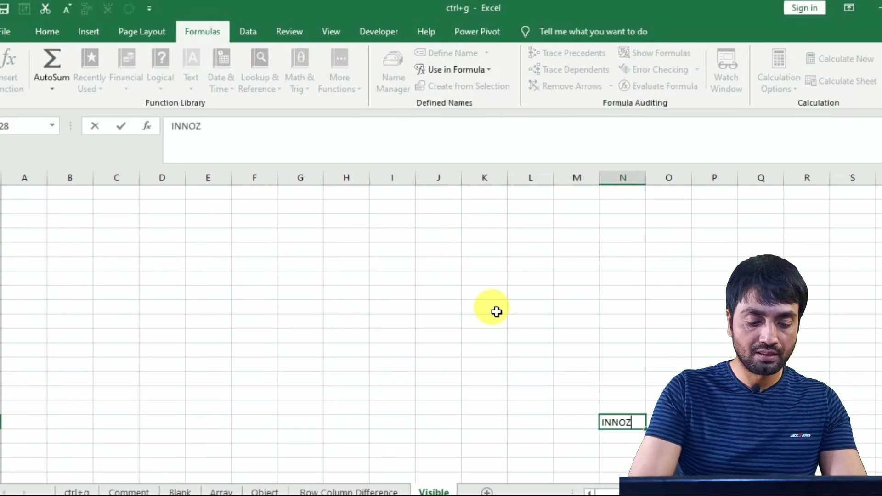
{"action": "key", "text": "ctrl+Return"}
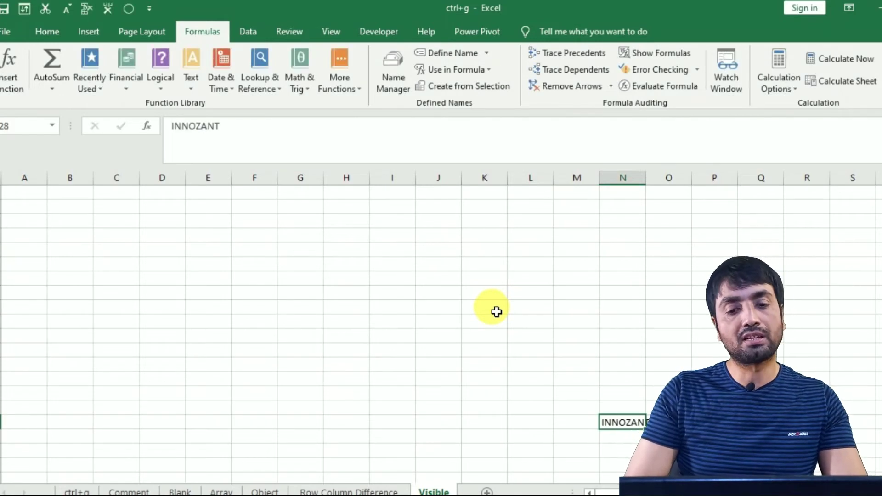
- Return to the table's top-left cell and reopen Go To Special
{"action": "key", "text": "Up"}
{"action": "key", "text": "Up"}
{"action": "key", "text": "Up"}
{"action": "key", "text": "ctrl+Up"}
{"action": "key", "text": "Left"}
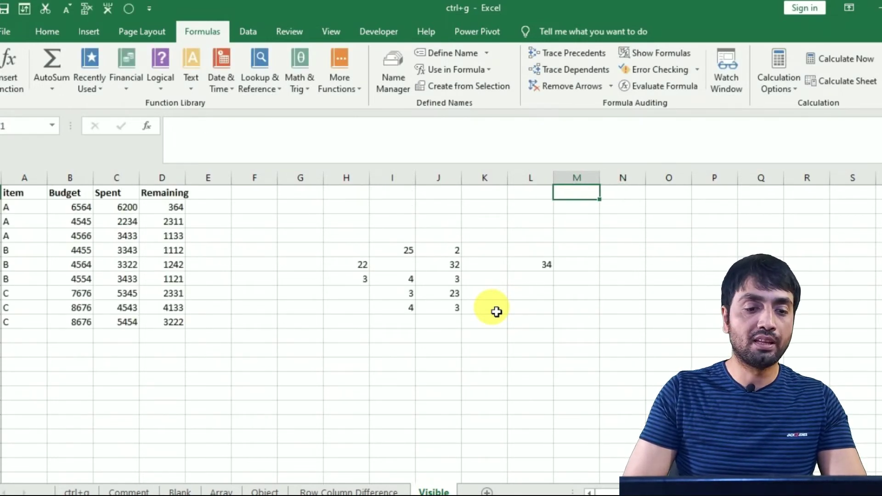
{"action": "key", "text": "ctrl+Left"}
{"action": "key", "text": "ctrl+Left"}
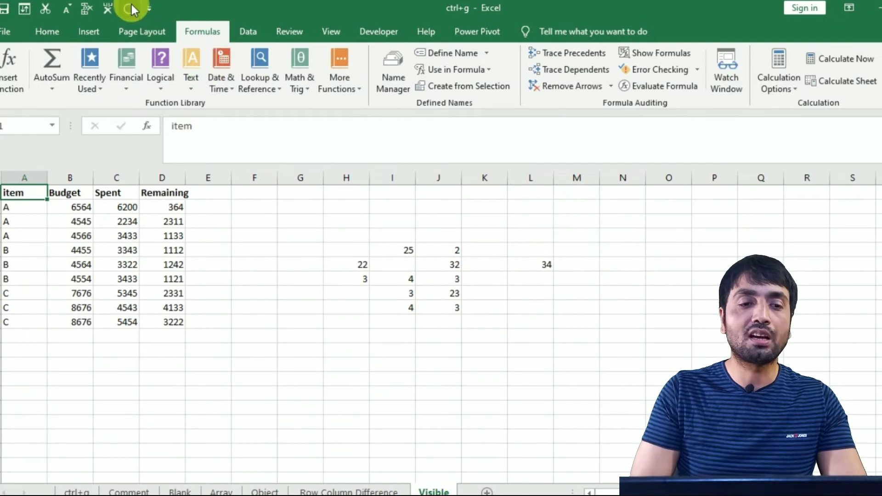
{"action": "left_click", "coordinate": [130, 8]}
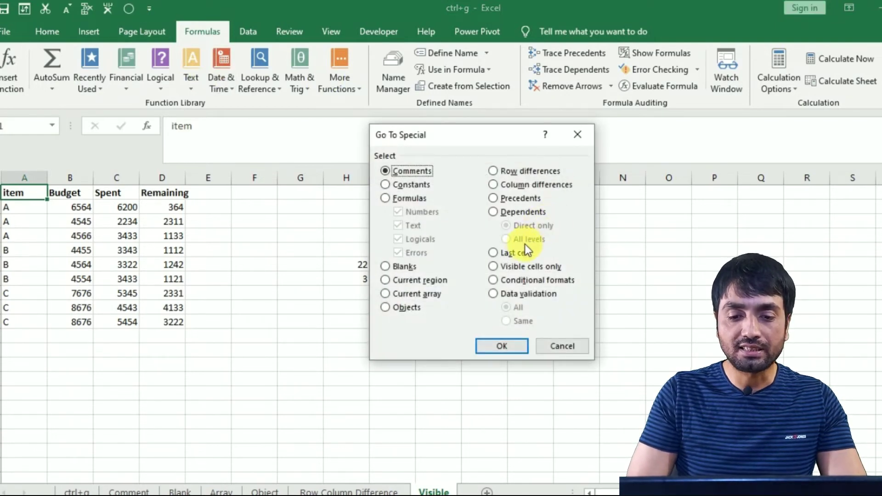
- Jump to the sheet's last used cell via Go To Special's Last cell, then return to the Budget table
{"action": "left_click", "coordinate": [515, 252]}
{"action": "key", "text": "Return"}
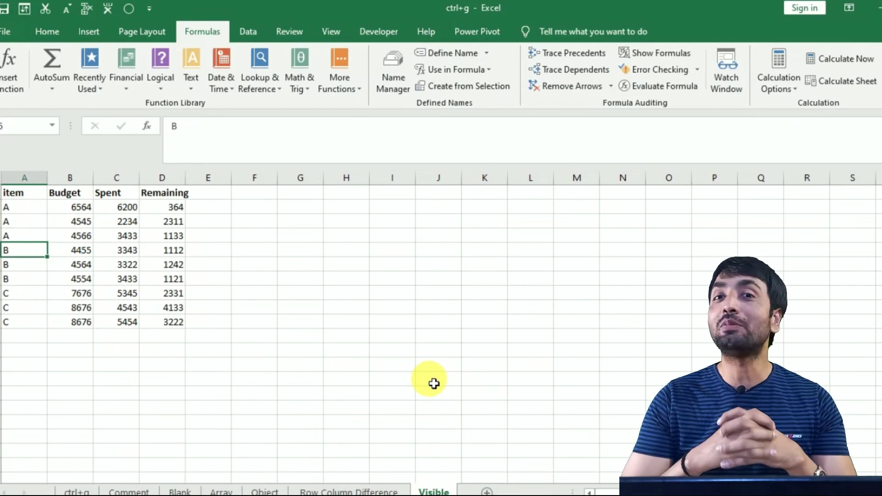
{"action": "left_click", "coordinate": [125, 255]}
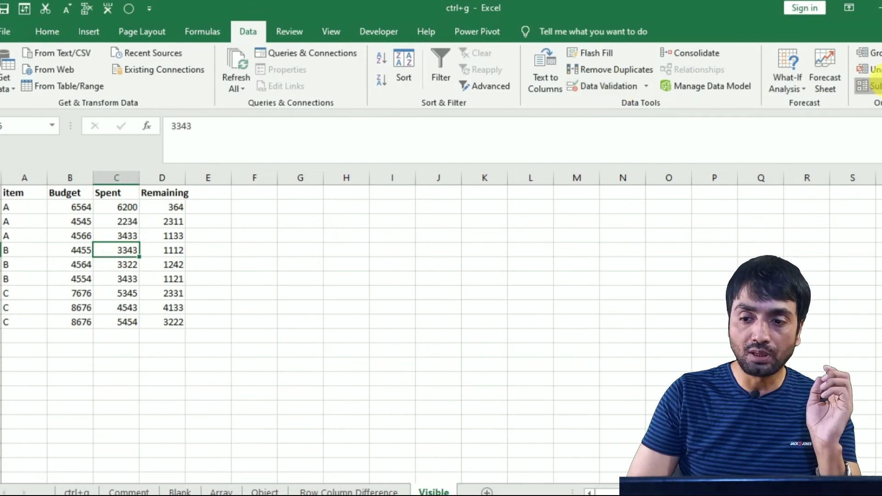
- Add Sum subtotals for Budget, Spent and Remaining at each change in item
{"action": "left_click", "coordinate": [869, 86]}
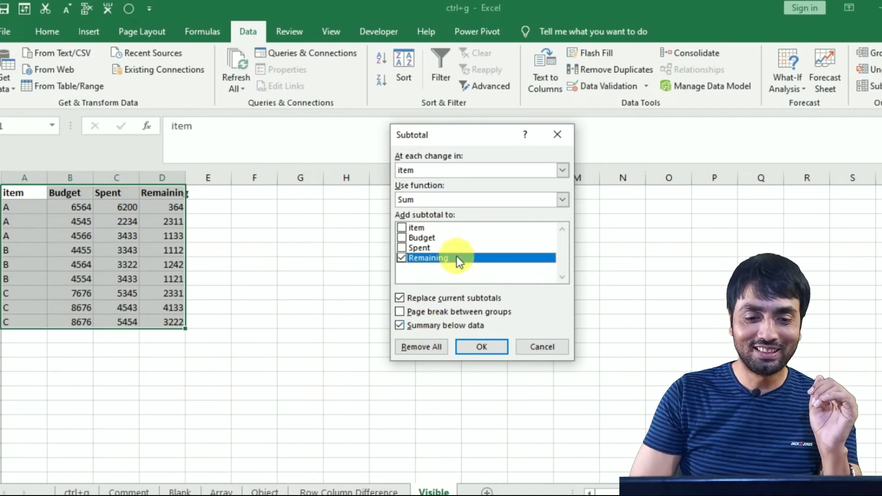
{"action": "left_click", "coordinate": [408, 249]}
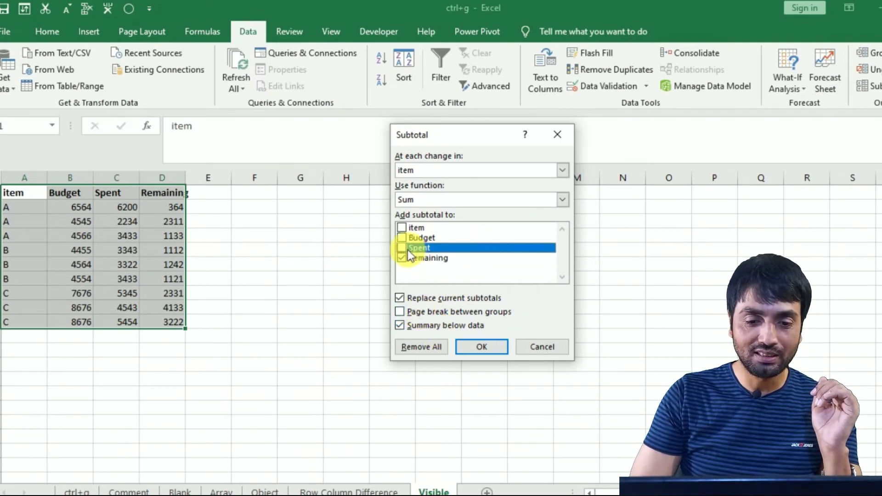
{"action": "left_click", "coordinate": [401, 238]}
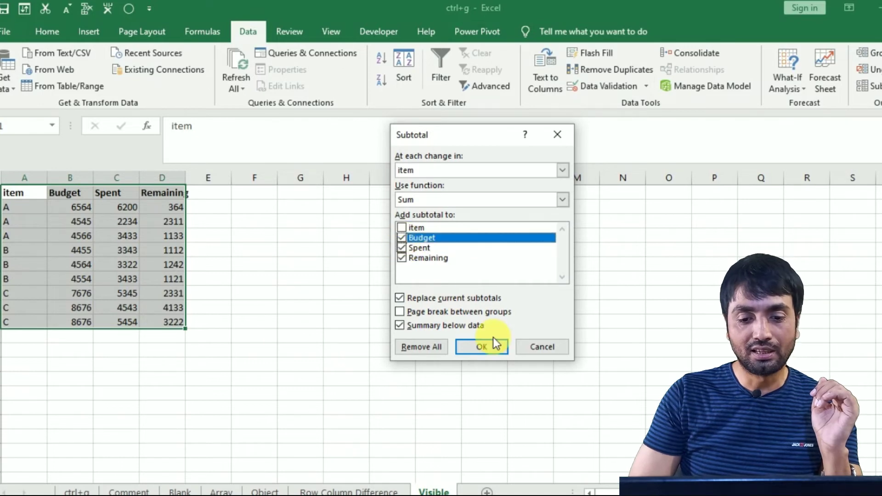
{"action": "left_click", "coordinate": [493, 346]}
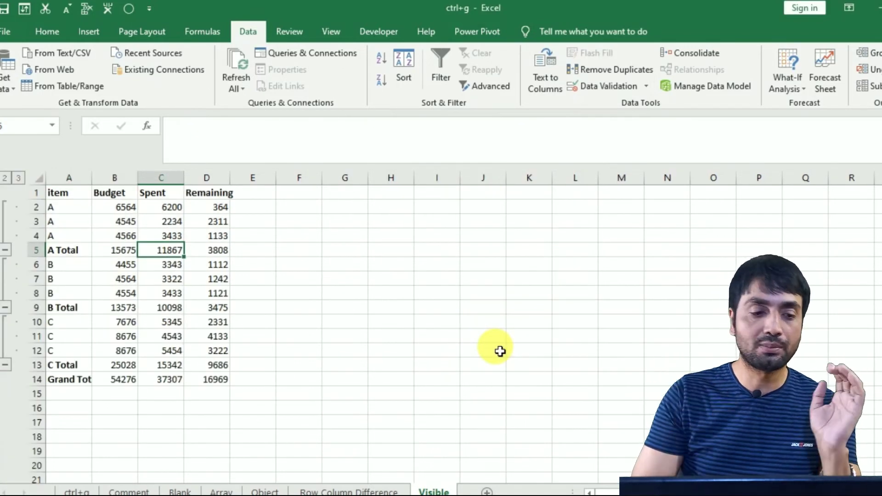
{"action": "left_click_drag", "start_coordinate": [58, 195], "coordinate": [205, 382]}
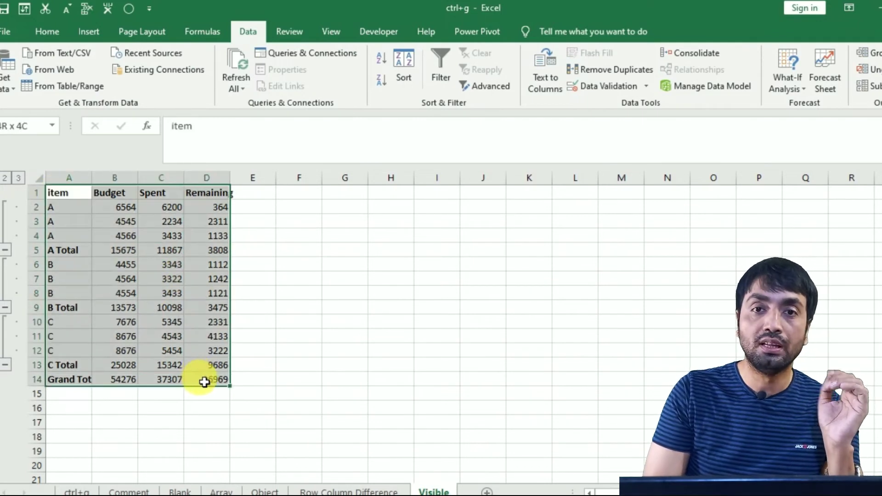
{"action": "left_click", "coordinate": [161, 279]}
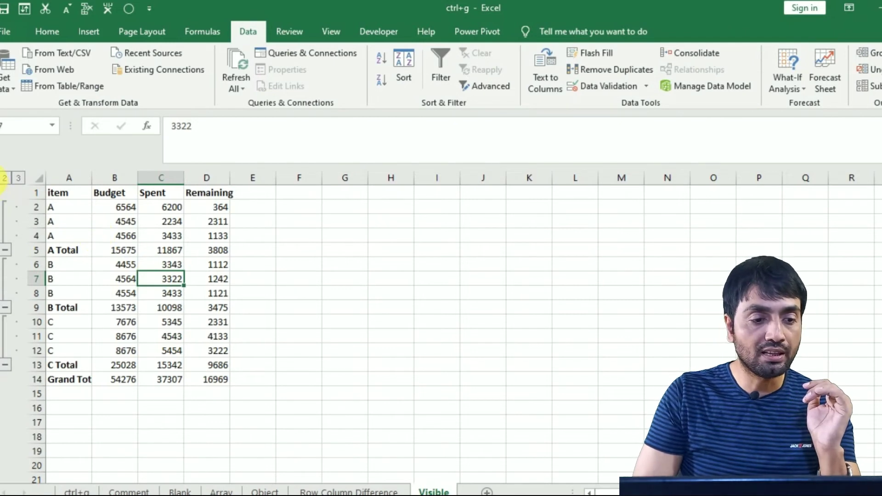
- Step through outline levels 1, 2 and 3, ending on level 2 to show only item totals
{"action": "left_click", "coordinate": [3, 183]}
{"action": "left_click", "coordinate": [5, 178]}
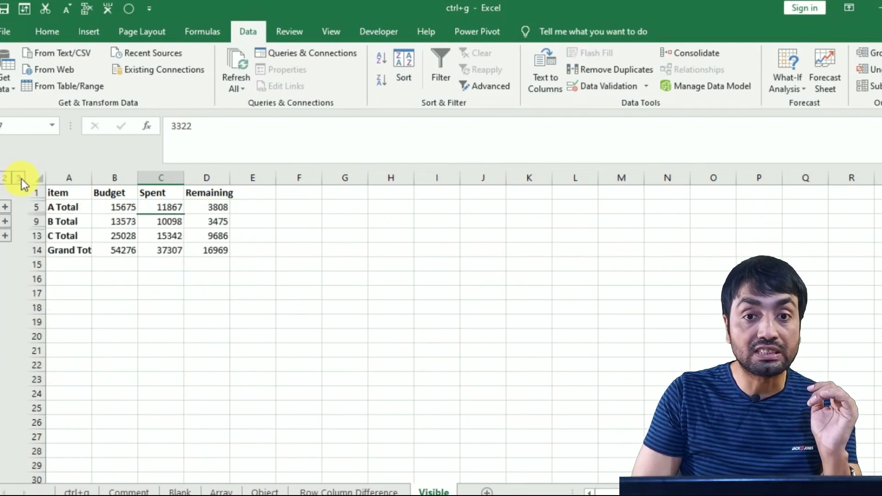
{"action": "left_click", "coordinate": [21, 179]}
{"action": "left_click", "coordinate": [5, 178]}
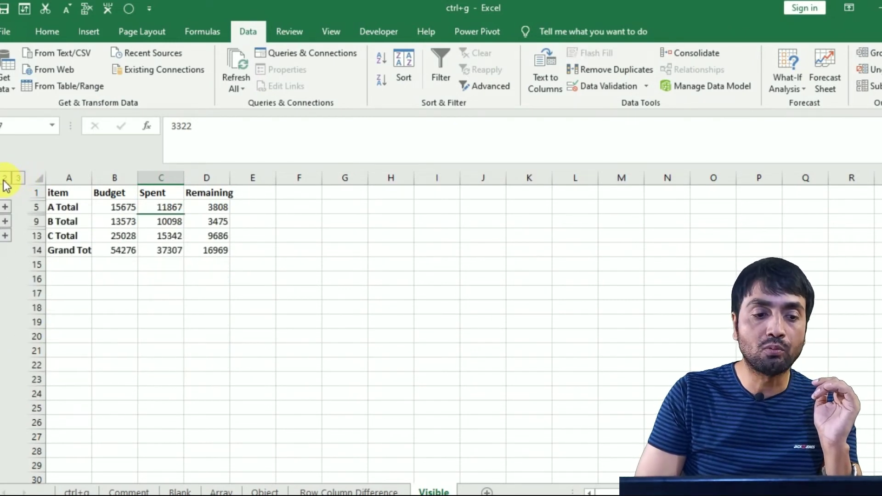
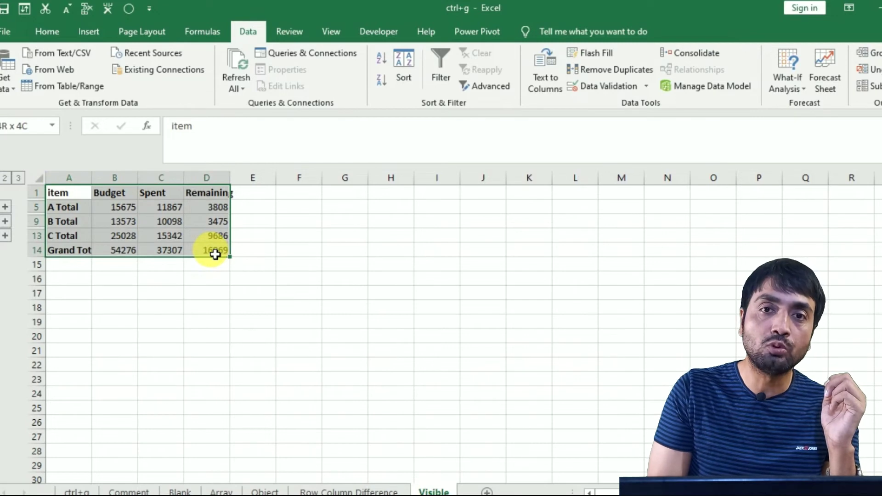
- Copy the collapsed totals table A1:D14 into a new Sheet1, where the hidden detail rows appear, then return to Visible
{"action": "left_click_drag", "start_coordinate": [215, 255], "coordinate": [216, 253]}
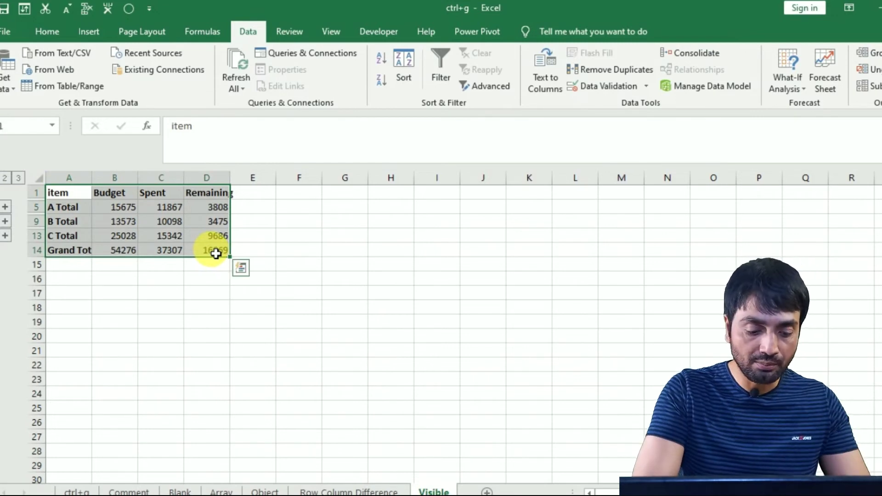
{"action": "key", "text": "ctrl+c"}
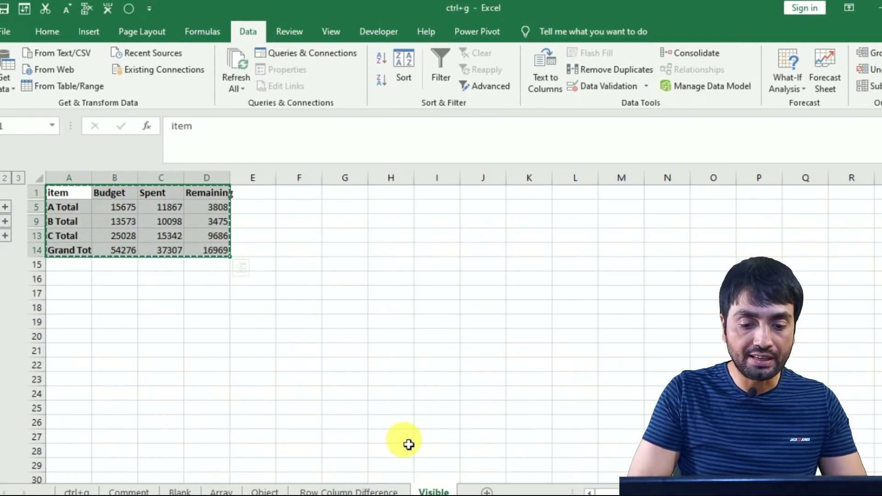
{"action": "left_click", "coordinate": [528, 492]}
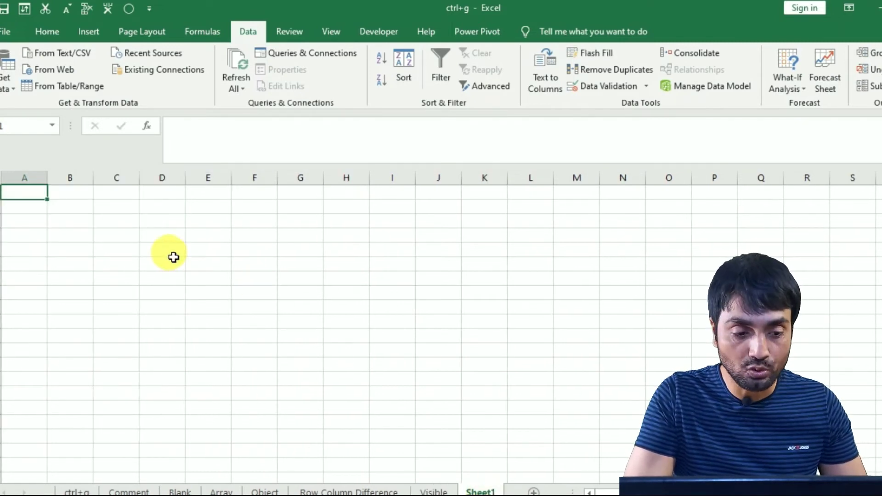
{"action": "key", "text": "ctrl+v"}
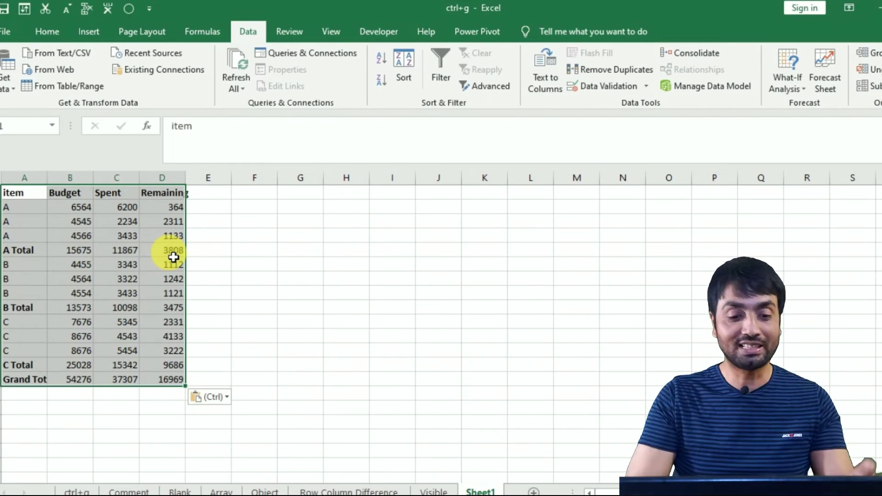
{"action": "key", "text": "ctrl+Page_Up"}
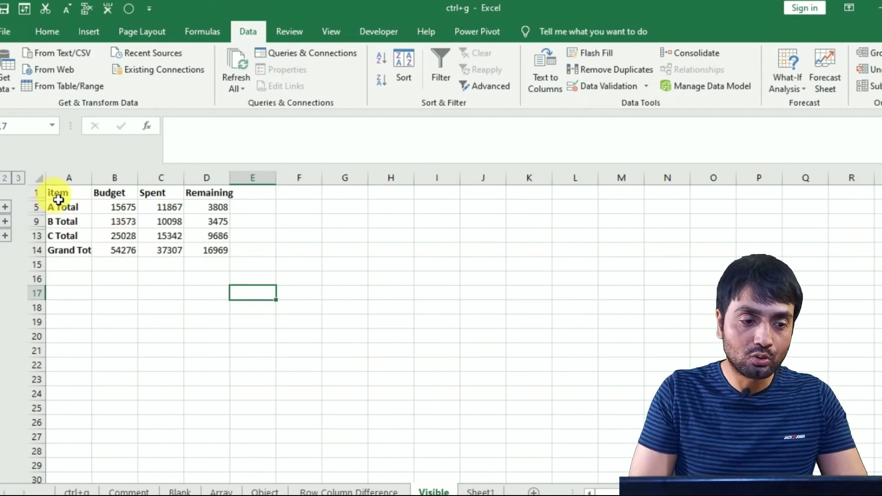
- Select A1:D14 limited to visible cells only and copy just the total rows
{"action": "left_click", "coordinate": [19, 178]}
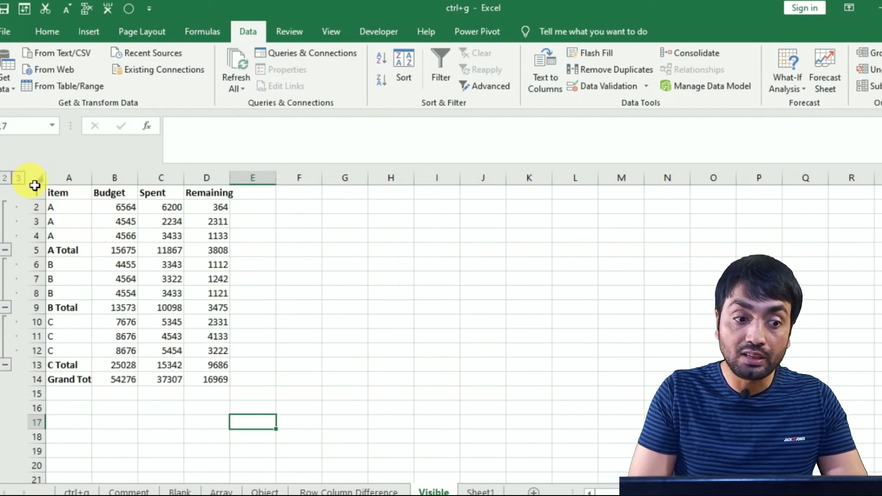
{"action": "left_click", "coordinate": [4, 178]}
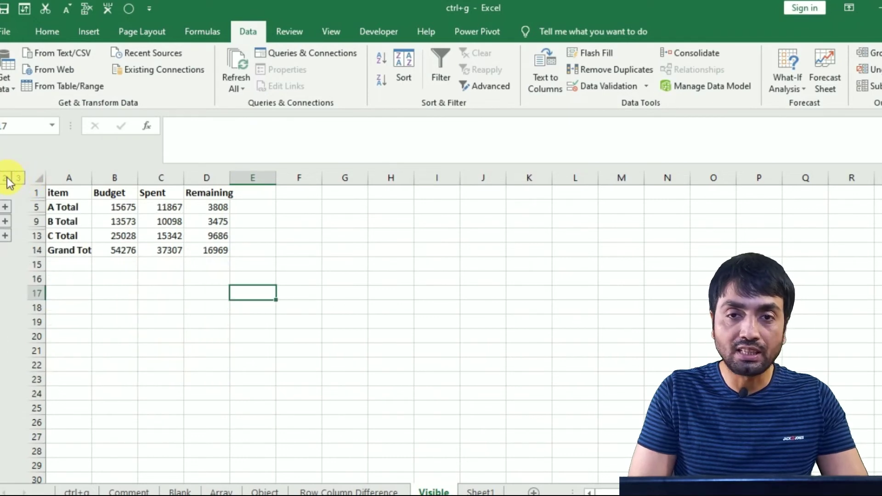
{"action": "left_click_drag", "start_coordinate": [68, 199], "coordinate": [229, 254]}
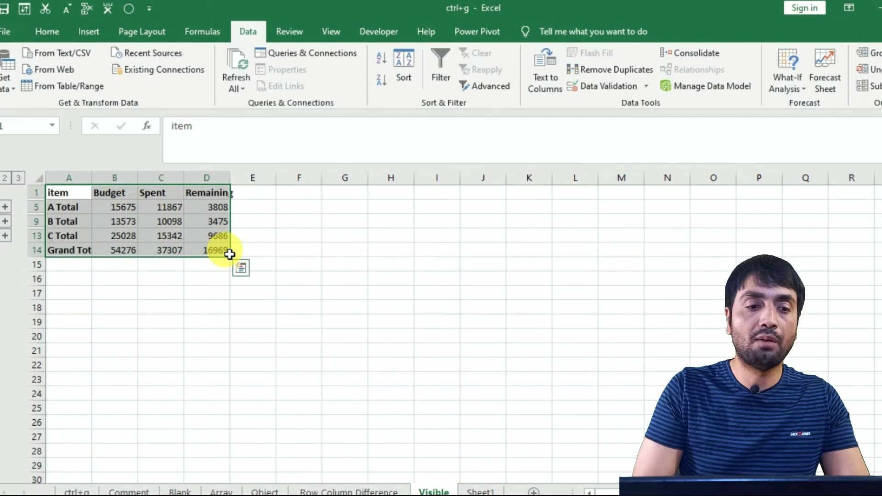
{"action": "left_click", "coordinate": [130, 9]}
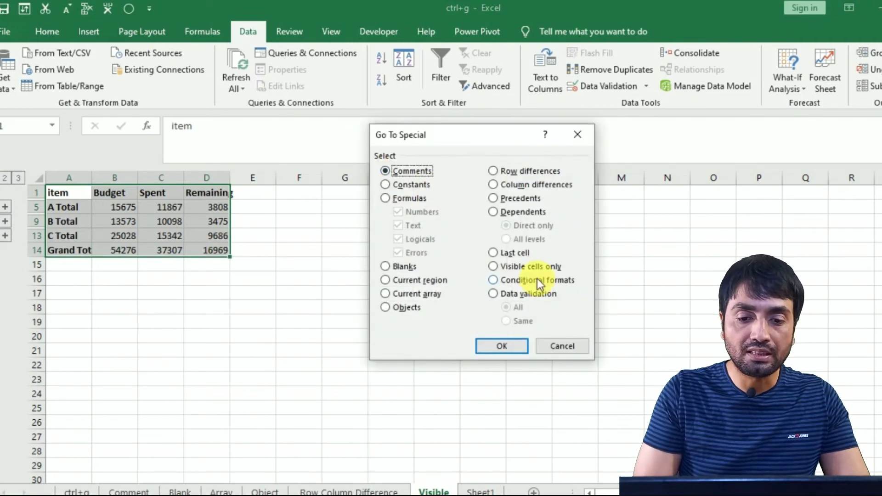
{"action": "left_click", "coordinate": [514, 268]}
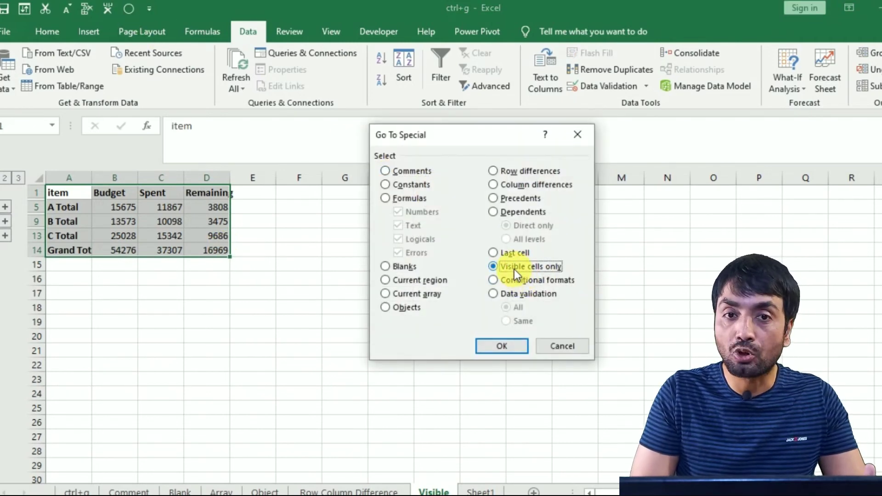
{"action": "left_click", "coordinate": [505, 346]}
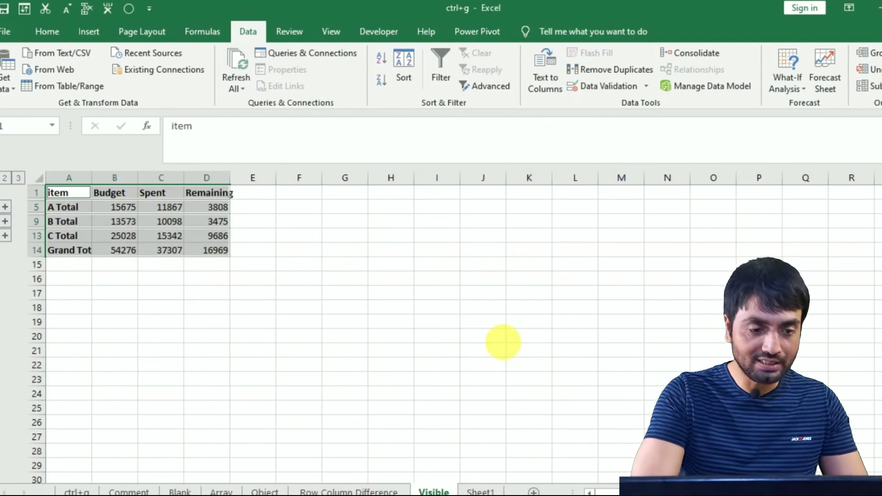
{"action": "key", "text": "ctrl+c"}
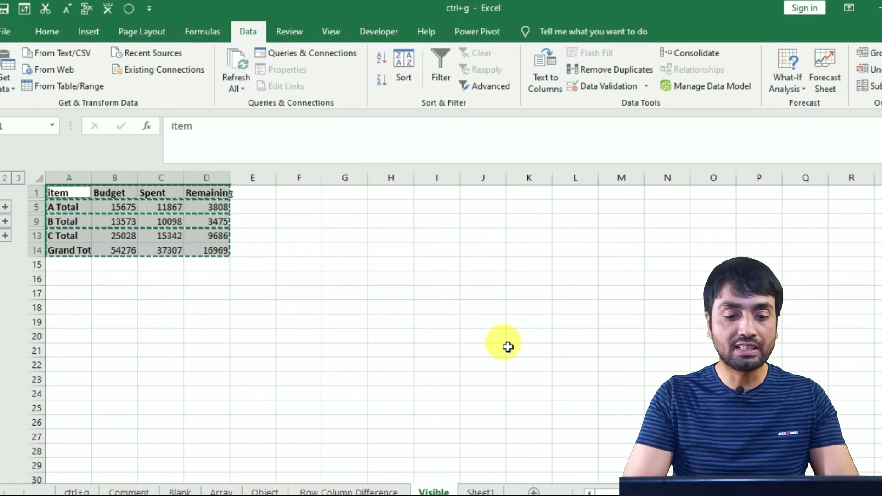
- Paste the subtotal rows into Sheet1 at H3, then return to the Visible sheet
{"action": "left_click", "coordinate": [480, 490]}
{"action": "key", "text": "ctrl+v"}
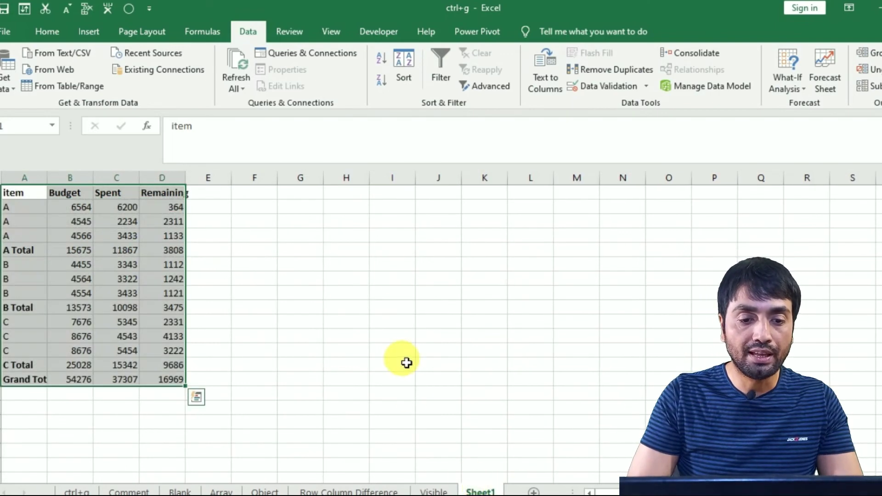
{"action": "left_click", "coordinate": [368, 225]}
{"action": "key", "text": "ctrl+v"}
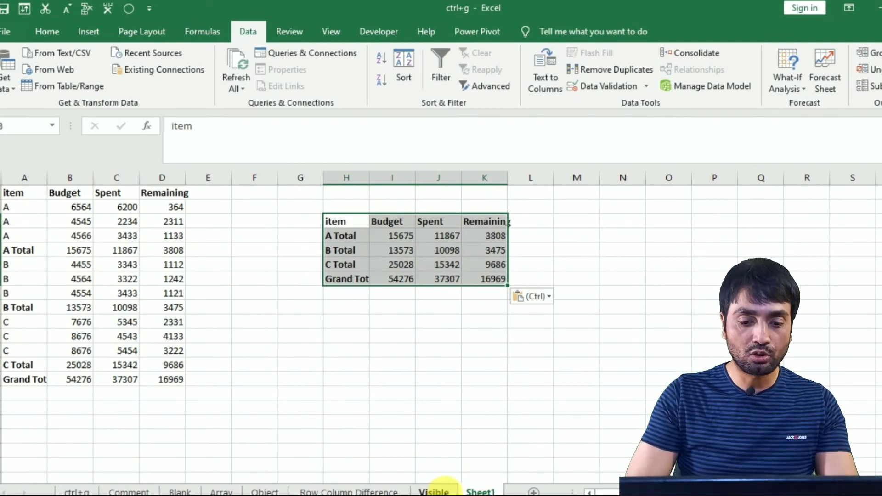
{"action": "left_click", "coordinate": [439, 491]}
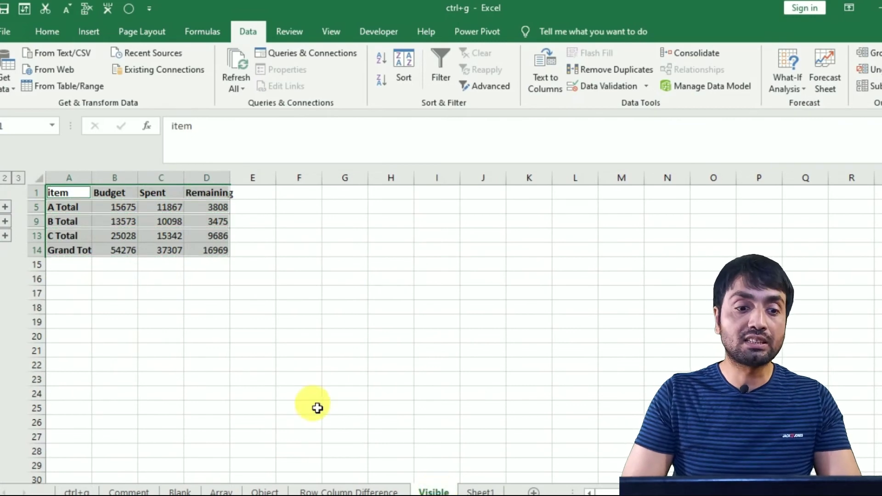
- Select the table down to the Grand Total row, restrict it to visible cells with Alt+;, and copy
{"action": "left_click", "coordinate": [116, 294]}
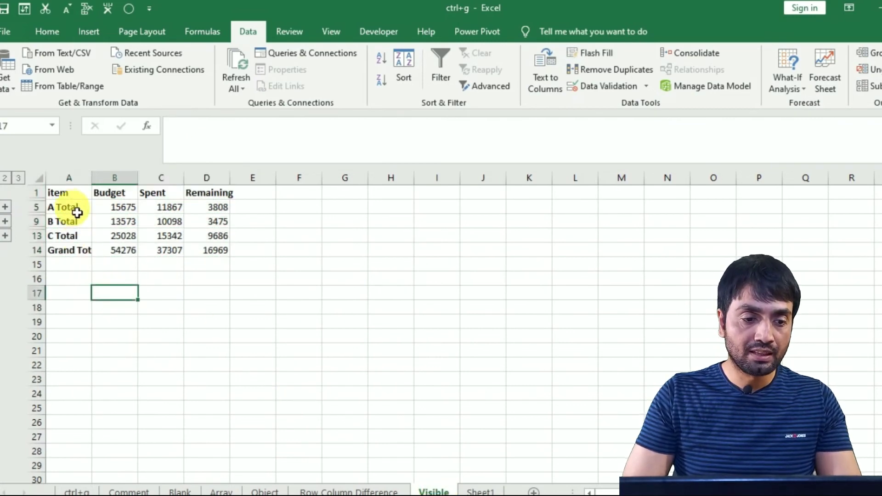
{"action": "left_click_drag", "start_coordinate": [69, 201], "coordinate": [113, 195]}
{"action": "key", "text": "shift+Down"}
{"action": "key", "text": "shift+Down"}
{"action": "key", "text": "shift+Down"}
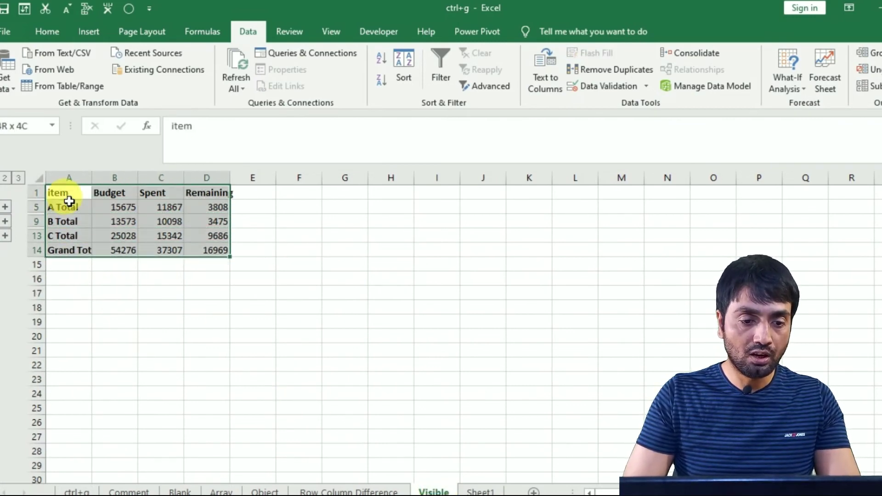
{"action": "key", "text": "alt+semicolon"}
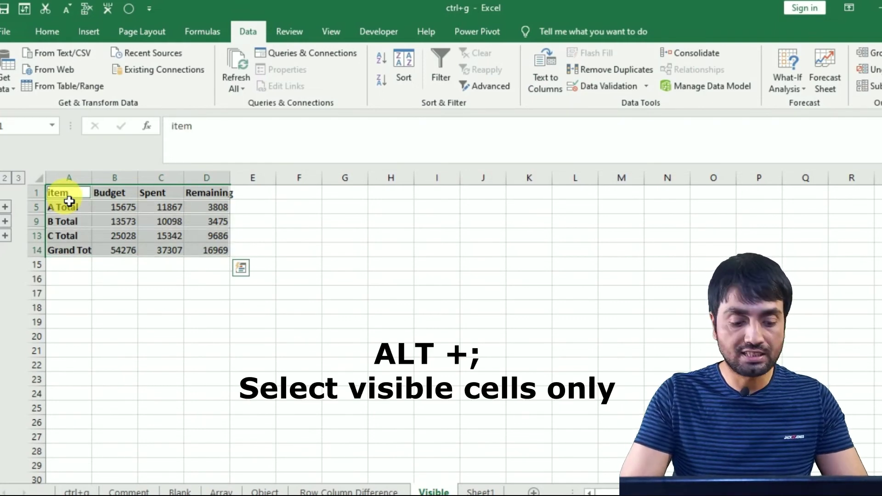
{"action": "key", "text": "ctrl+c"}
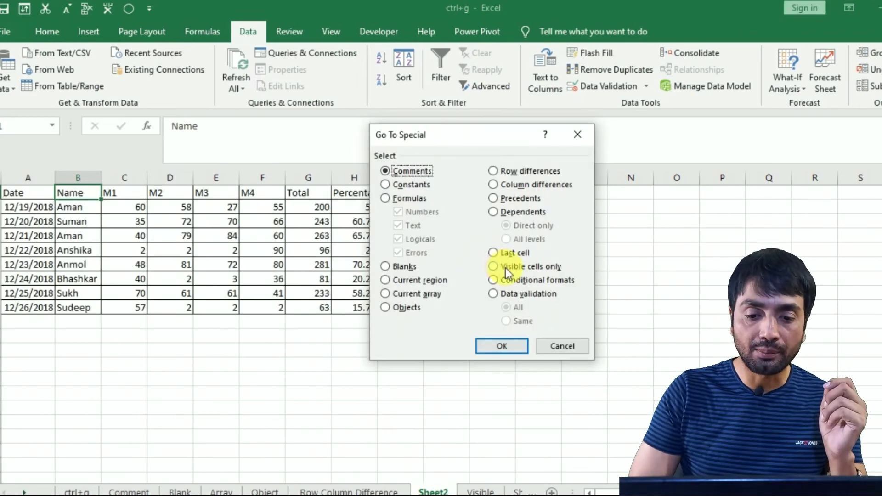
- Select all conditionally formatted cells on Sheet2, then pick one Grade cell
{"action": "left_click", "coordinate": [513, 285]}
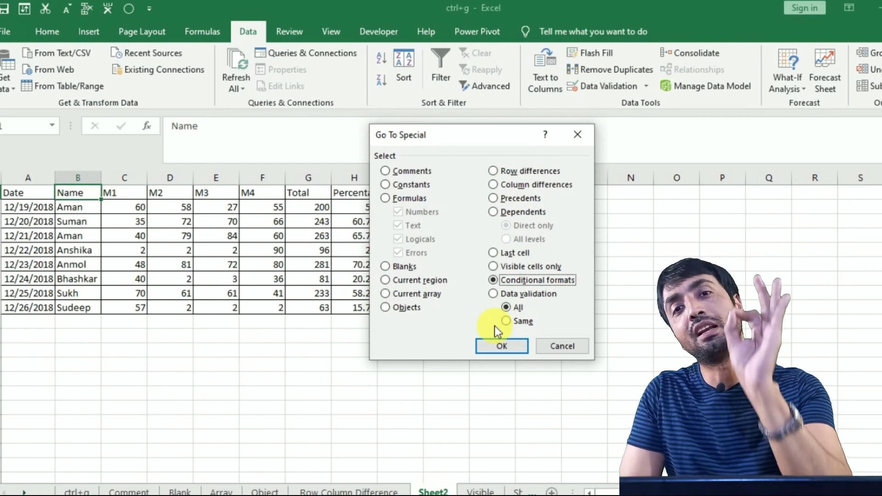
{"action": "left_click", "coordinate": [494, 346]}
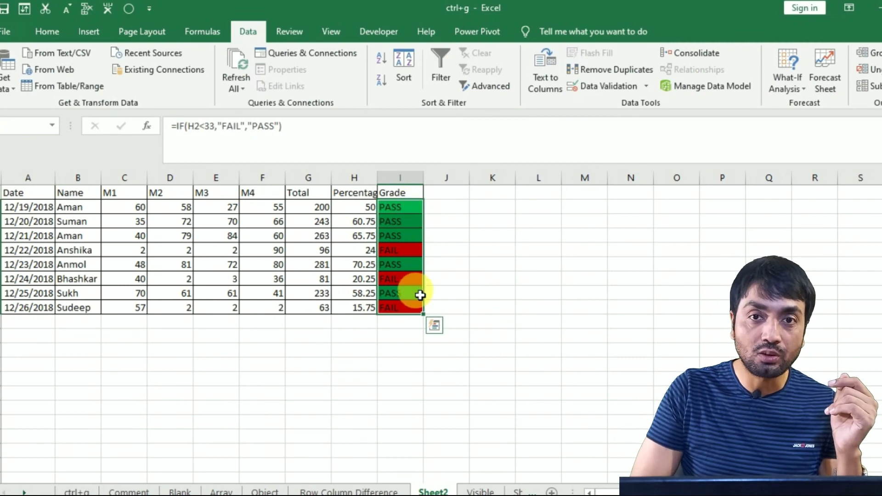
{"action": "left_click", "coordinate": [405, 223]}
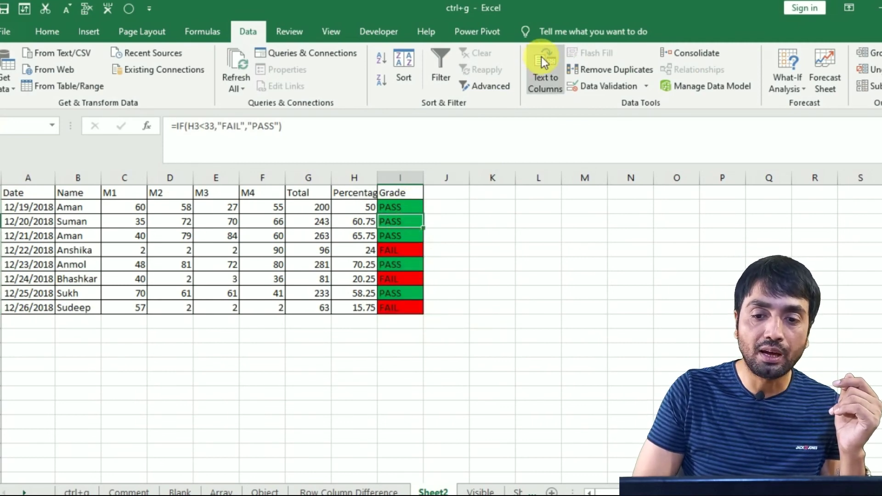
- Review the green PASS and red FAIL conditional formatting rules, then reopen Go To Special
{"action": "left_click", "coordinate": [52, 36]}
{"action": "left_click", "coordinate": [581, 86]}
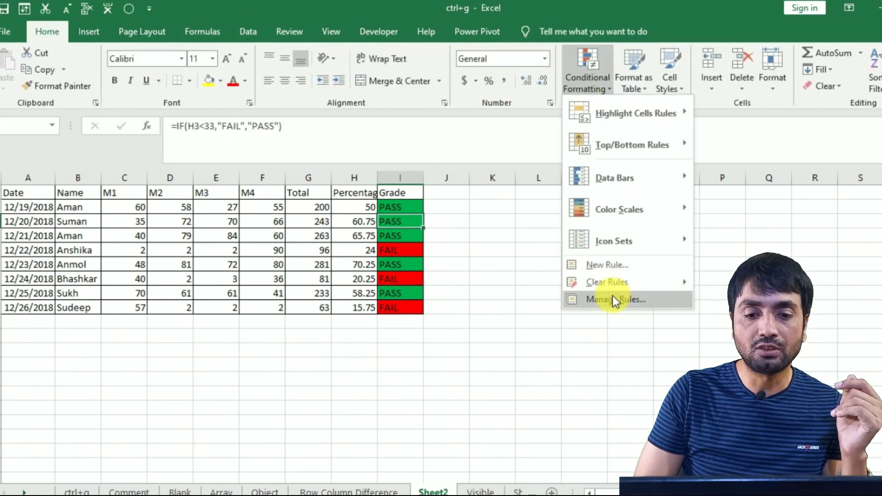
{"action": "left_click", "coordinate": [614, 299]}
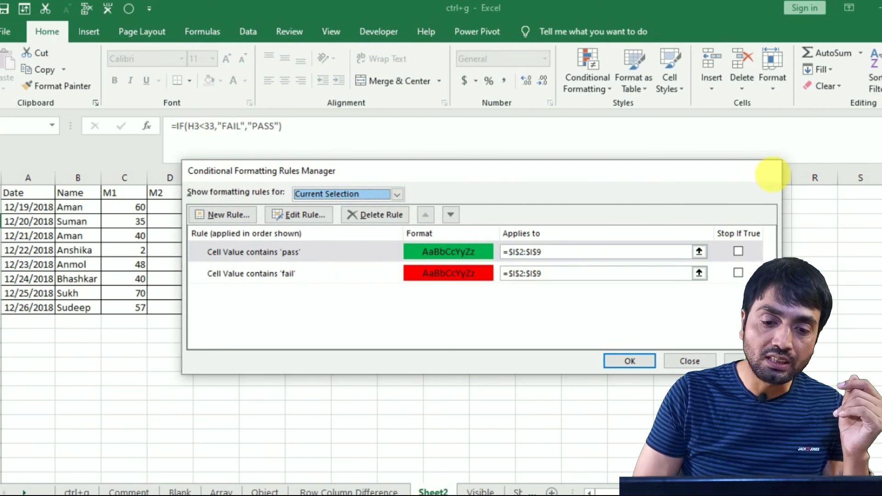
{"action": "left_click", "coordinate": [771, 173]}
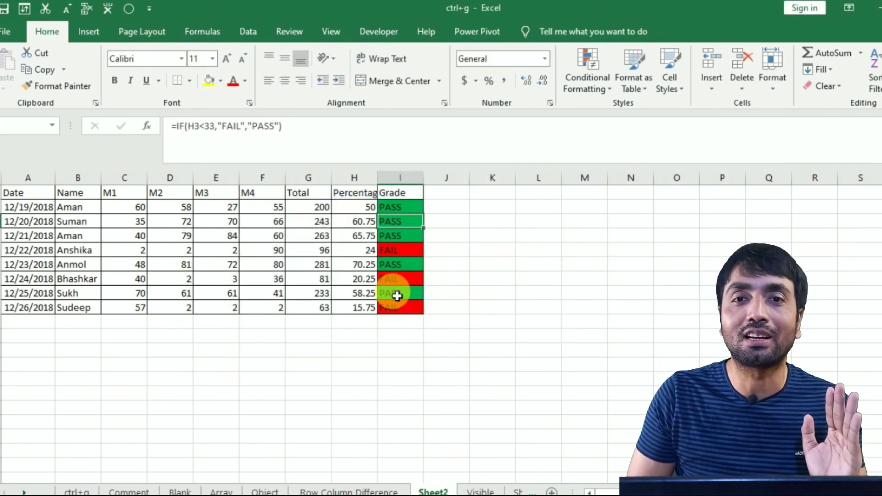
{"action": "left_click", "coordinate": [129, 9]}
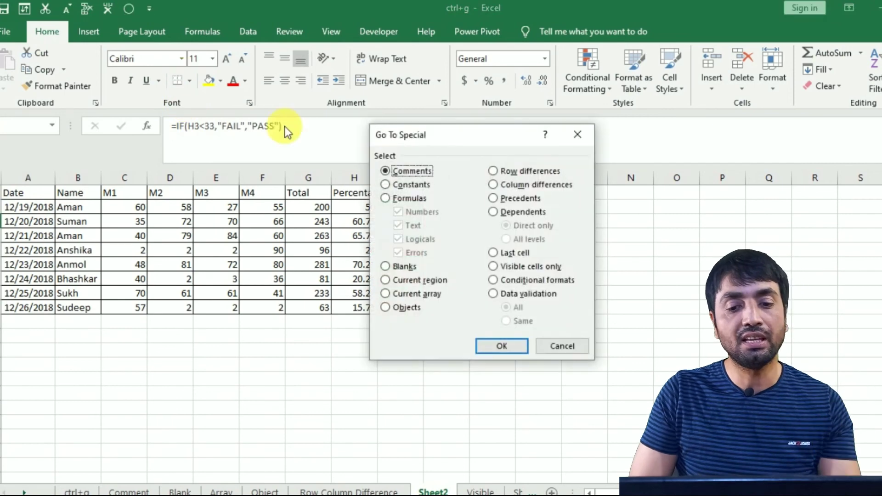
- Give Name header cell B1 a list data validation sourced from the names in B2:B9
{"action": "double_click", "coordinate": [508, 288]}
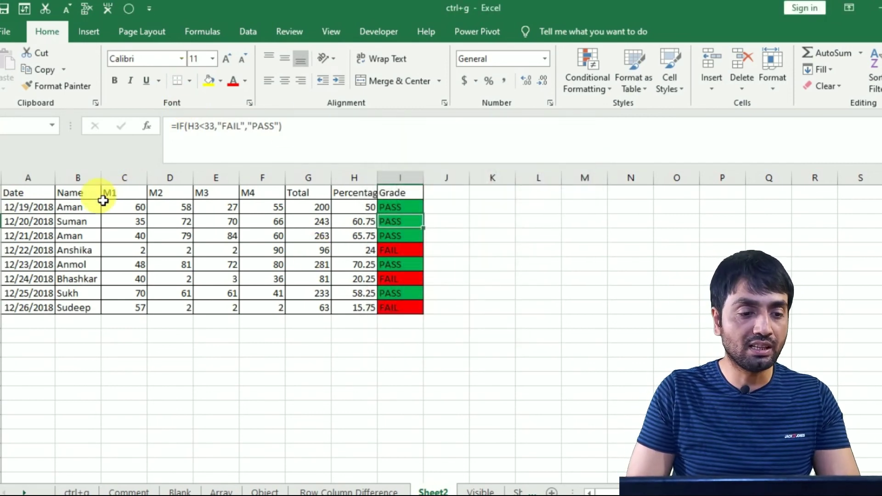
{"action": "left_click", "coordinate": [86, 199]}
{"action": "key", "text": "alt+d"}
{"action": "key", "text": "l"}
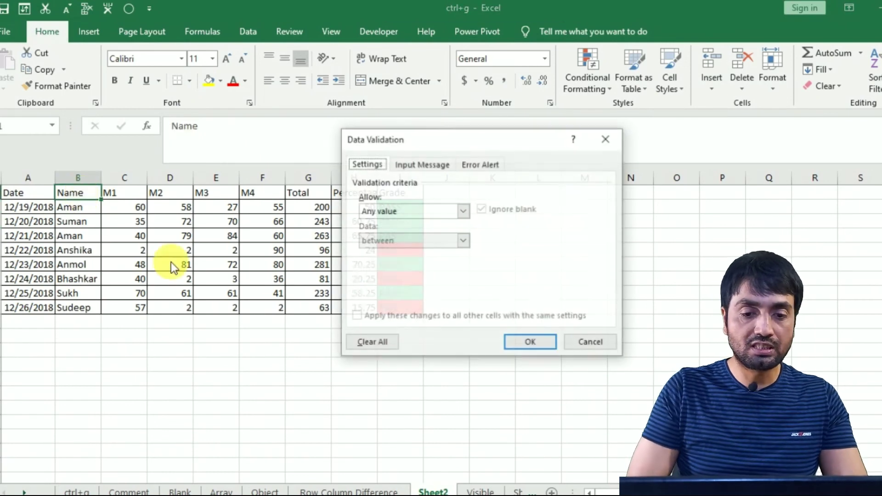
{"action": "left_click", "coordinate": [391, 212]}
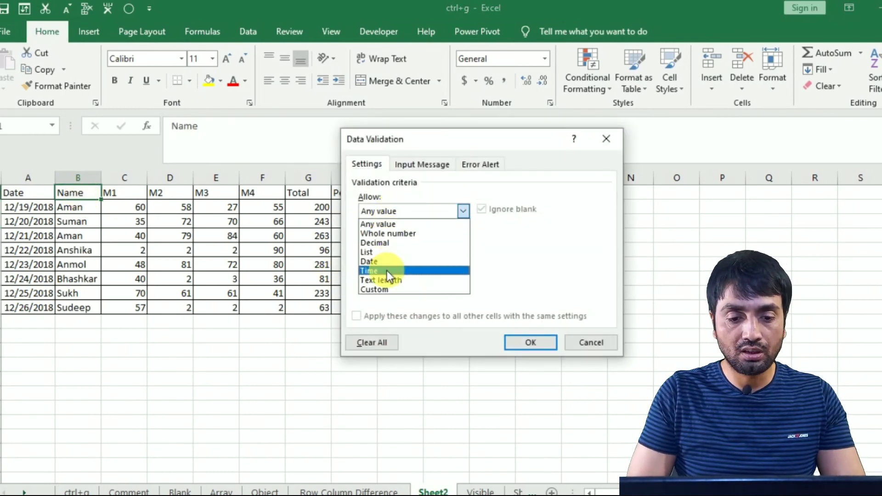
{"action": "left_click", "coordinate": [376, 251]}
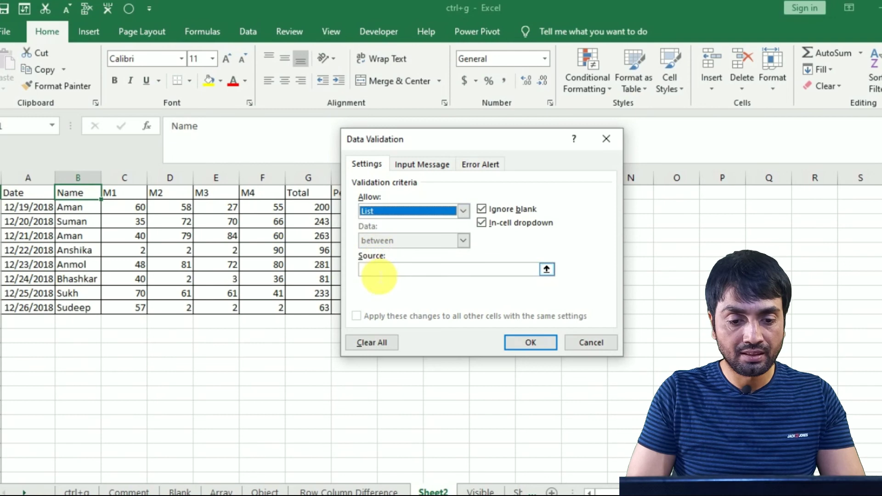
{"action": "left_click_drag", "start_coordinate": [81, 209], "coordinate": [92, 309]}
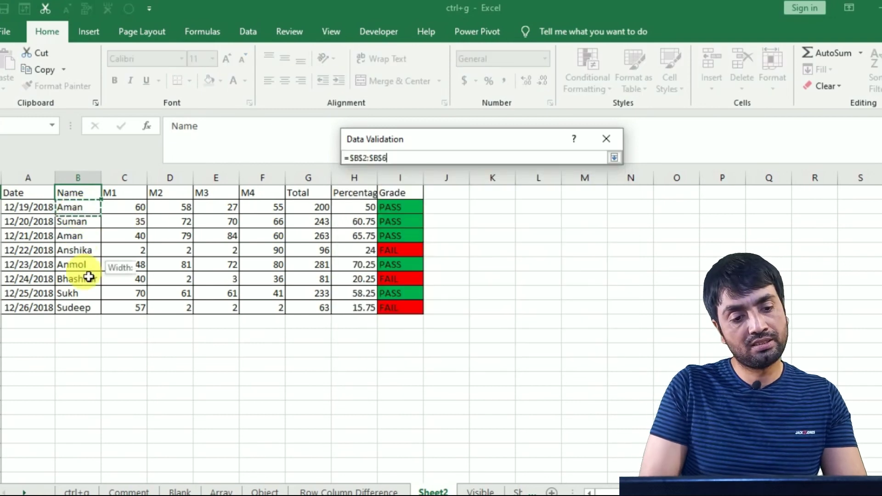
{"action": "key", "text": "Return"}
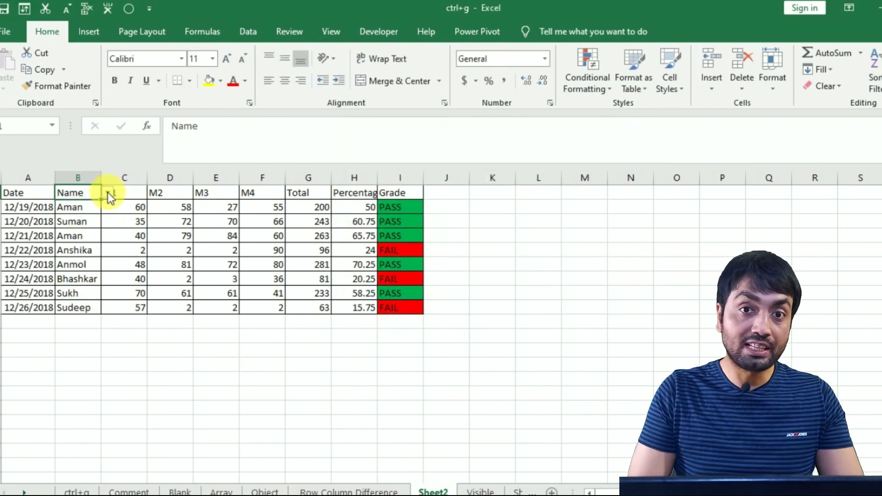
- Check B1's new name dropdown, then move to cell F6
{"action": "left_click", "coordinate": [107, 192]}
{"action": "key", "text": "Escape"}
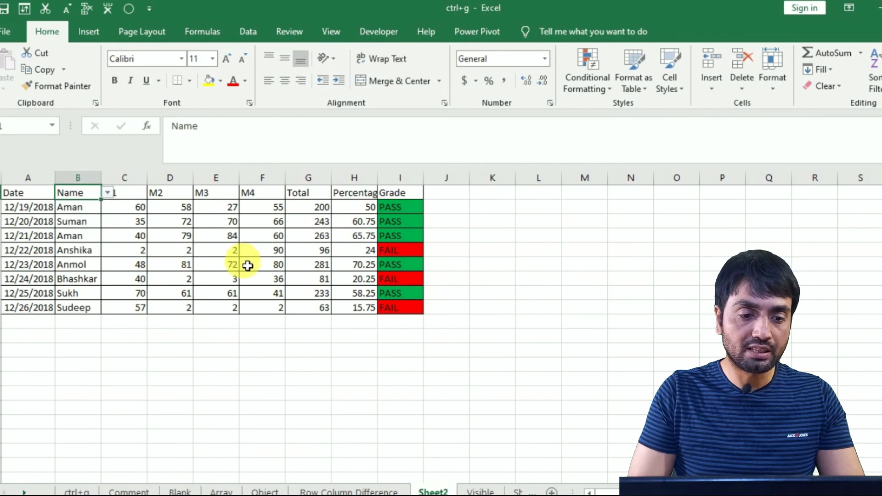
{"action": "left_click", "coordinate": [248, 264]}
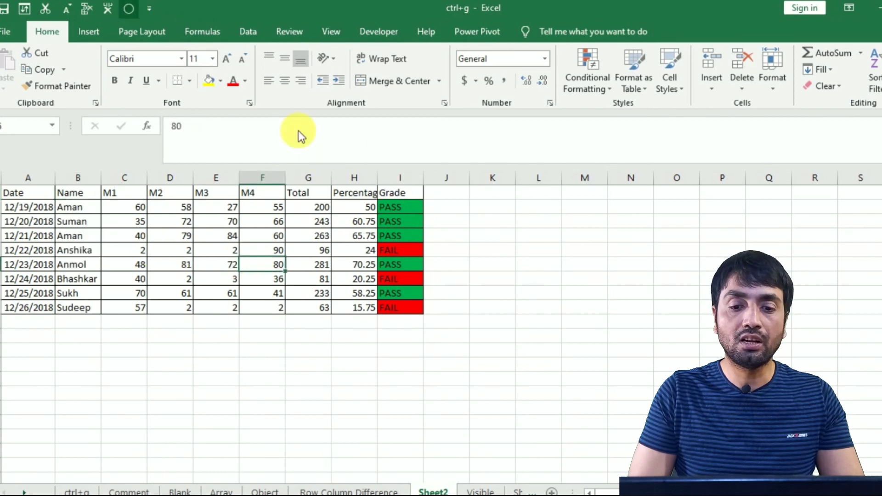
- Select data-validation cells via Go To Special, finding only B1, and check its dropdown names
{"action": "key", "text": "ctrl+g"}
{"action": "key", "text": "alt+s"}
{"action": "left_click", "coordinate": [519, 295]}
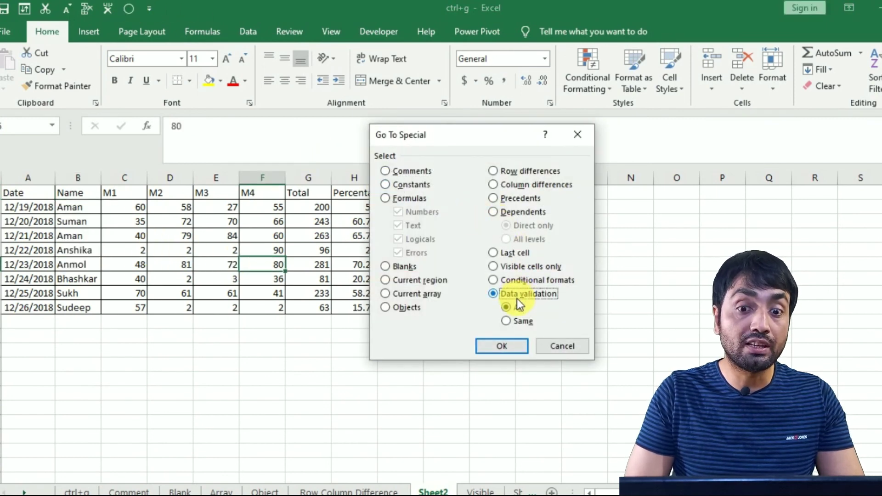
{"action": "left_click", "coordinate": [491, 346]}
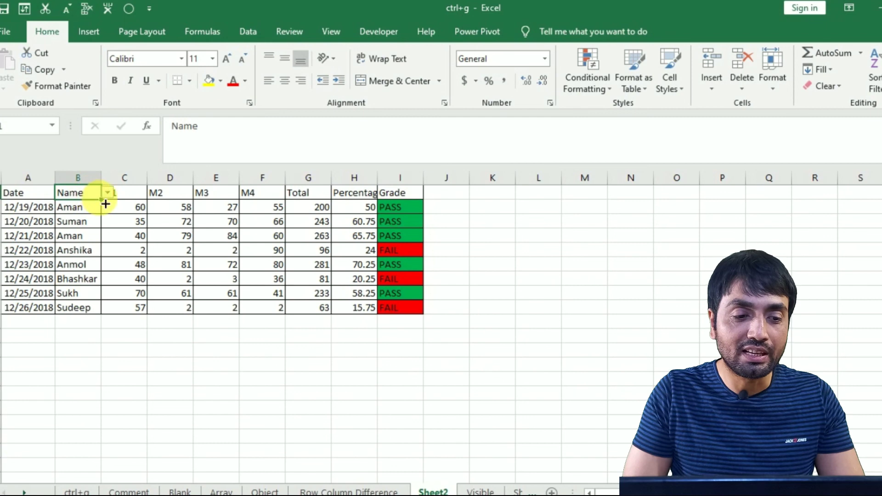
{"action": "left_click", "coordinate": [109, 192]}
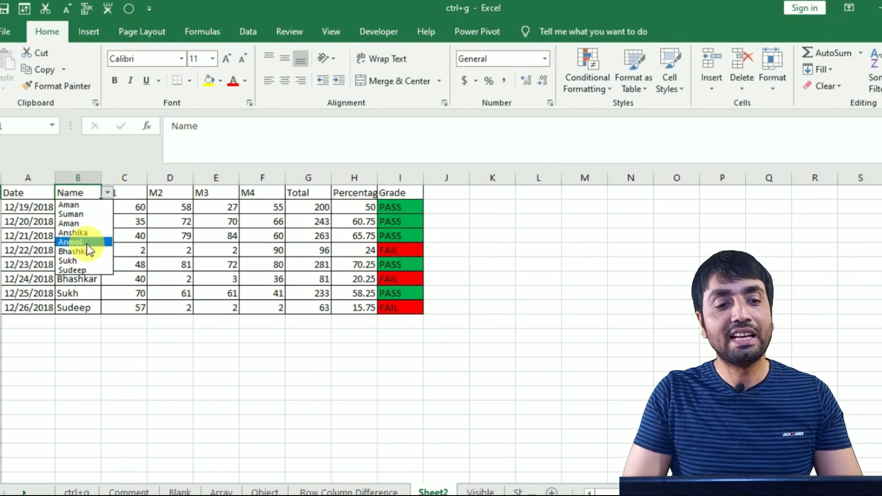
{"action": "key", "text": "Escape"}
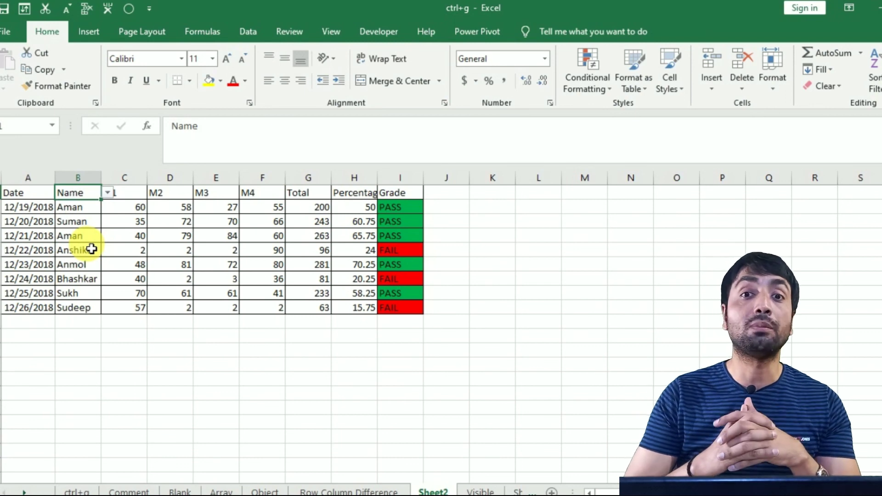